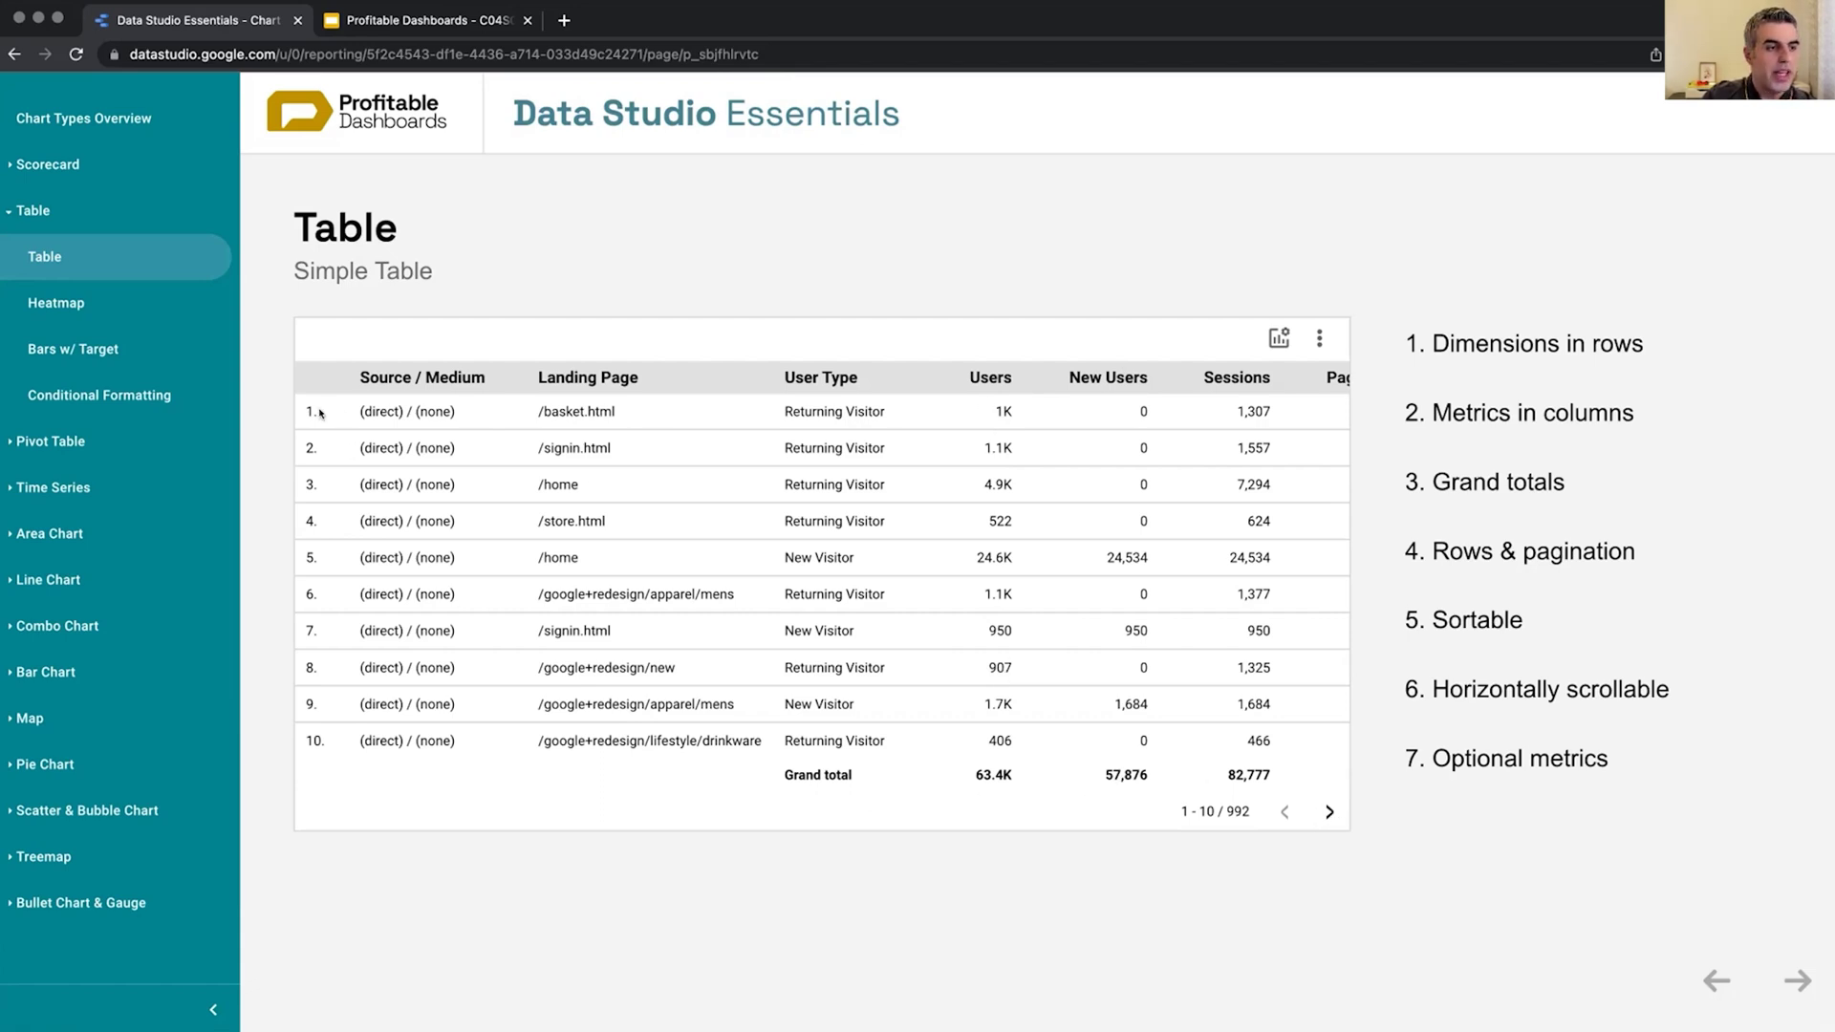
Switch off the Users optional metric so the table's metric columns start at New Users.
left_click(1280, 337)
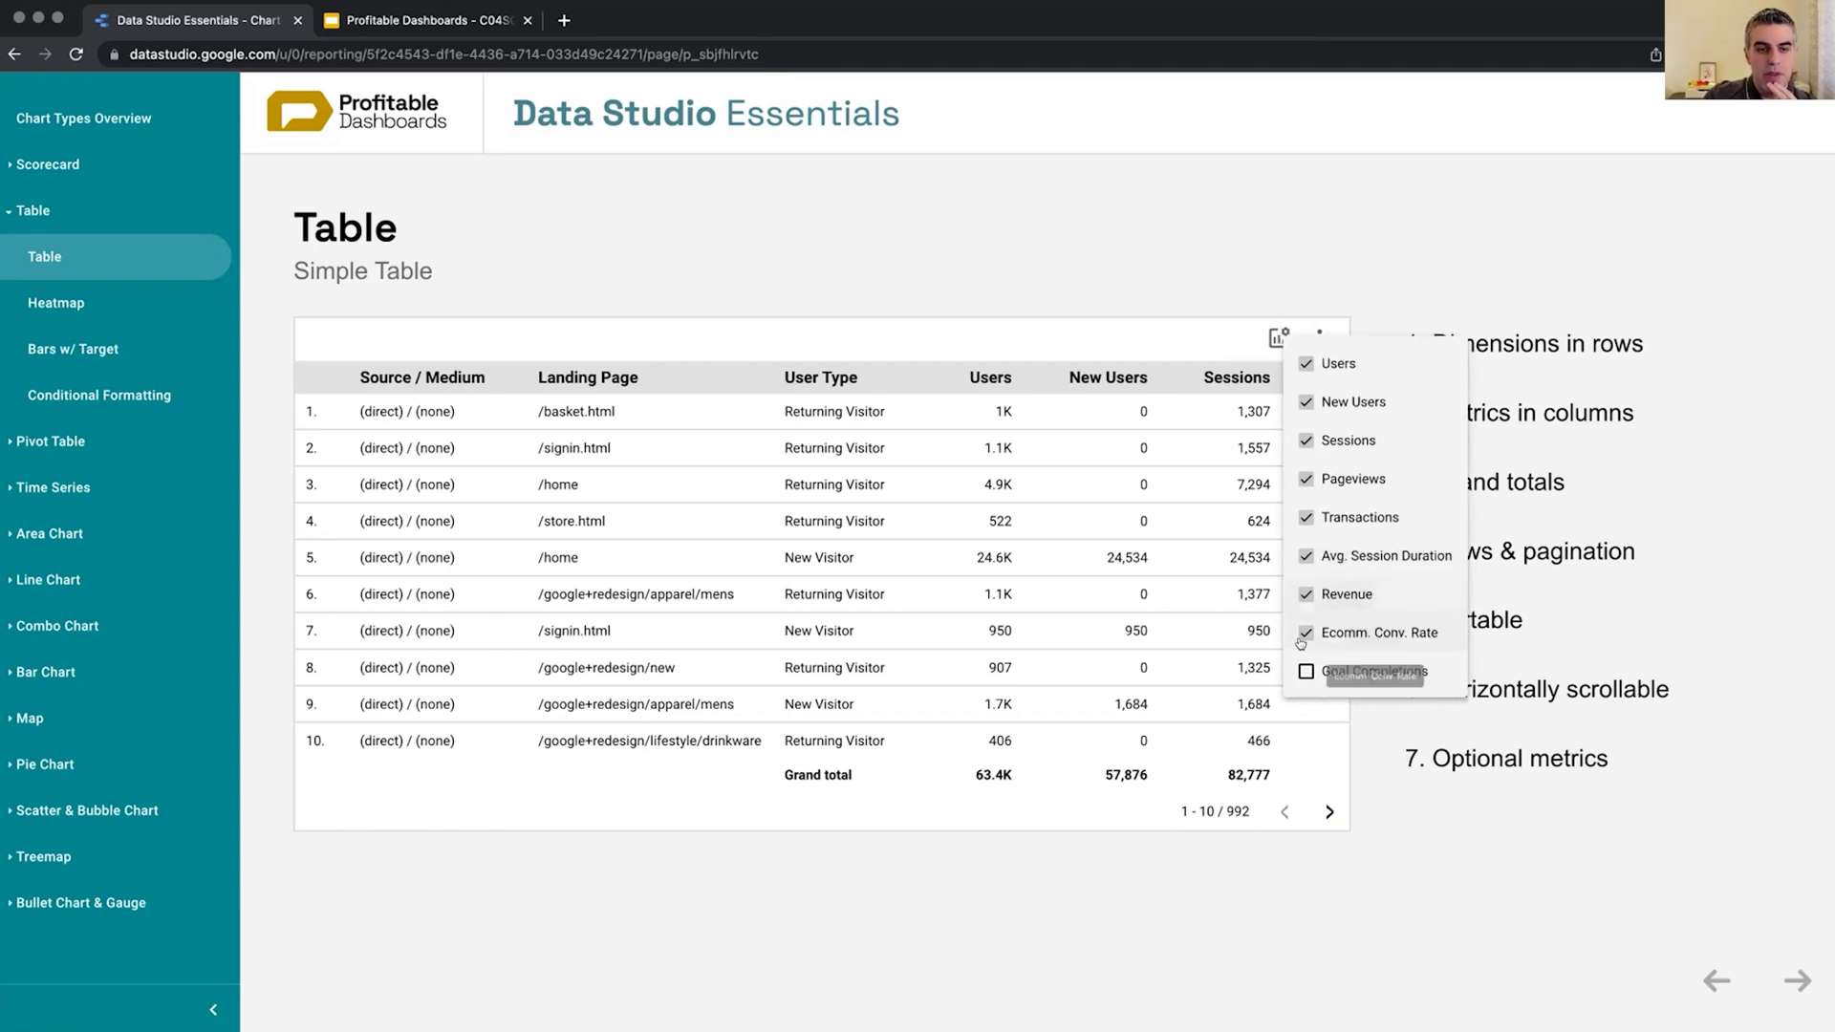
left_click(1306, 364)
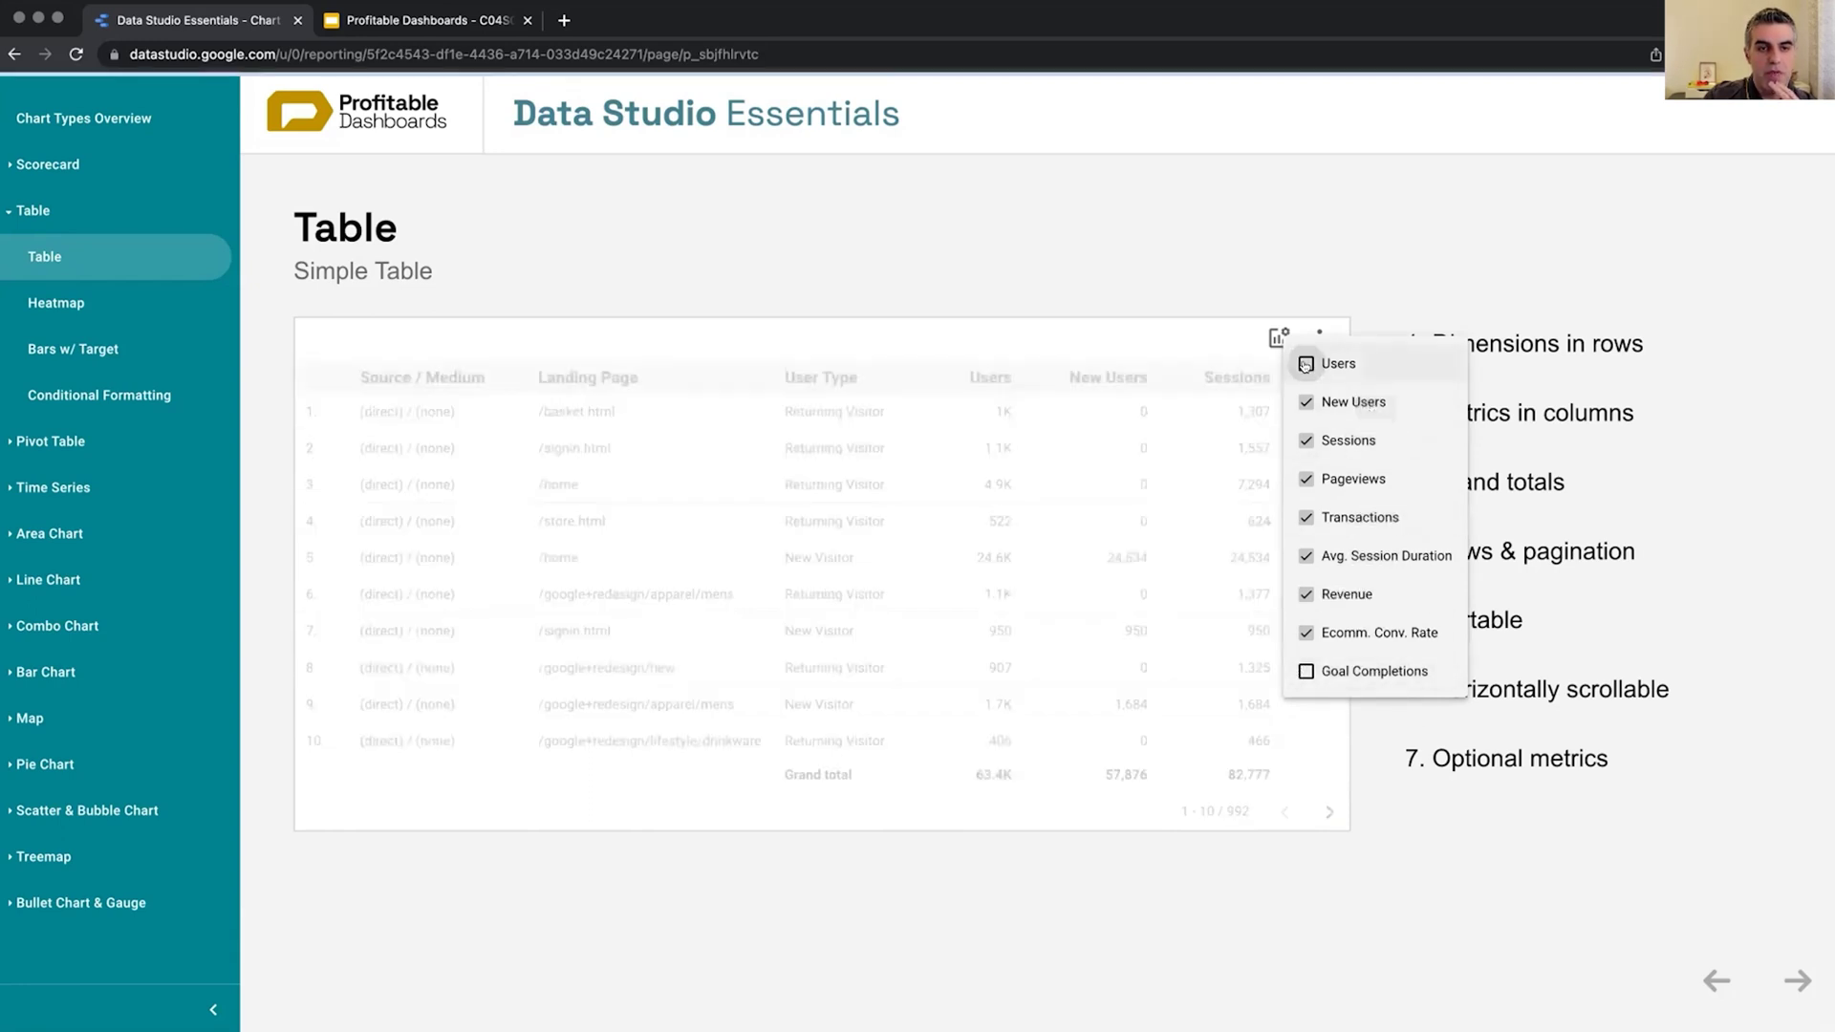
left_click(1126, 268)
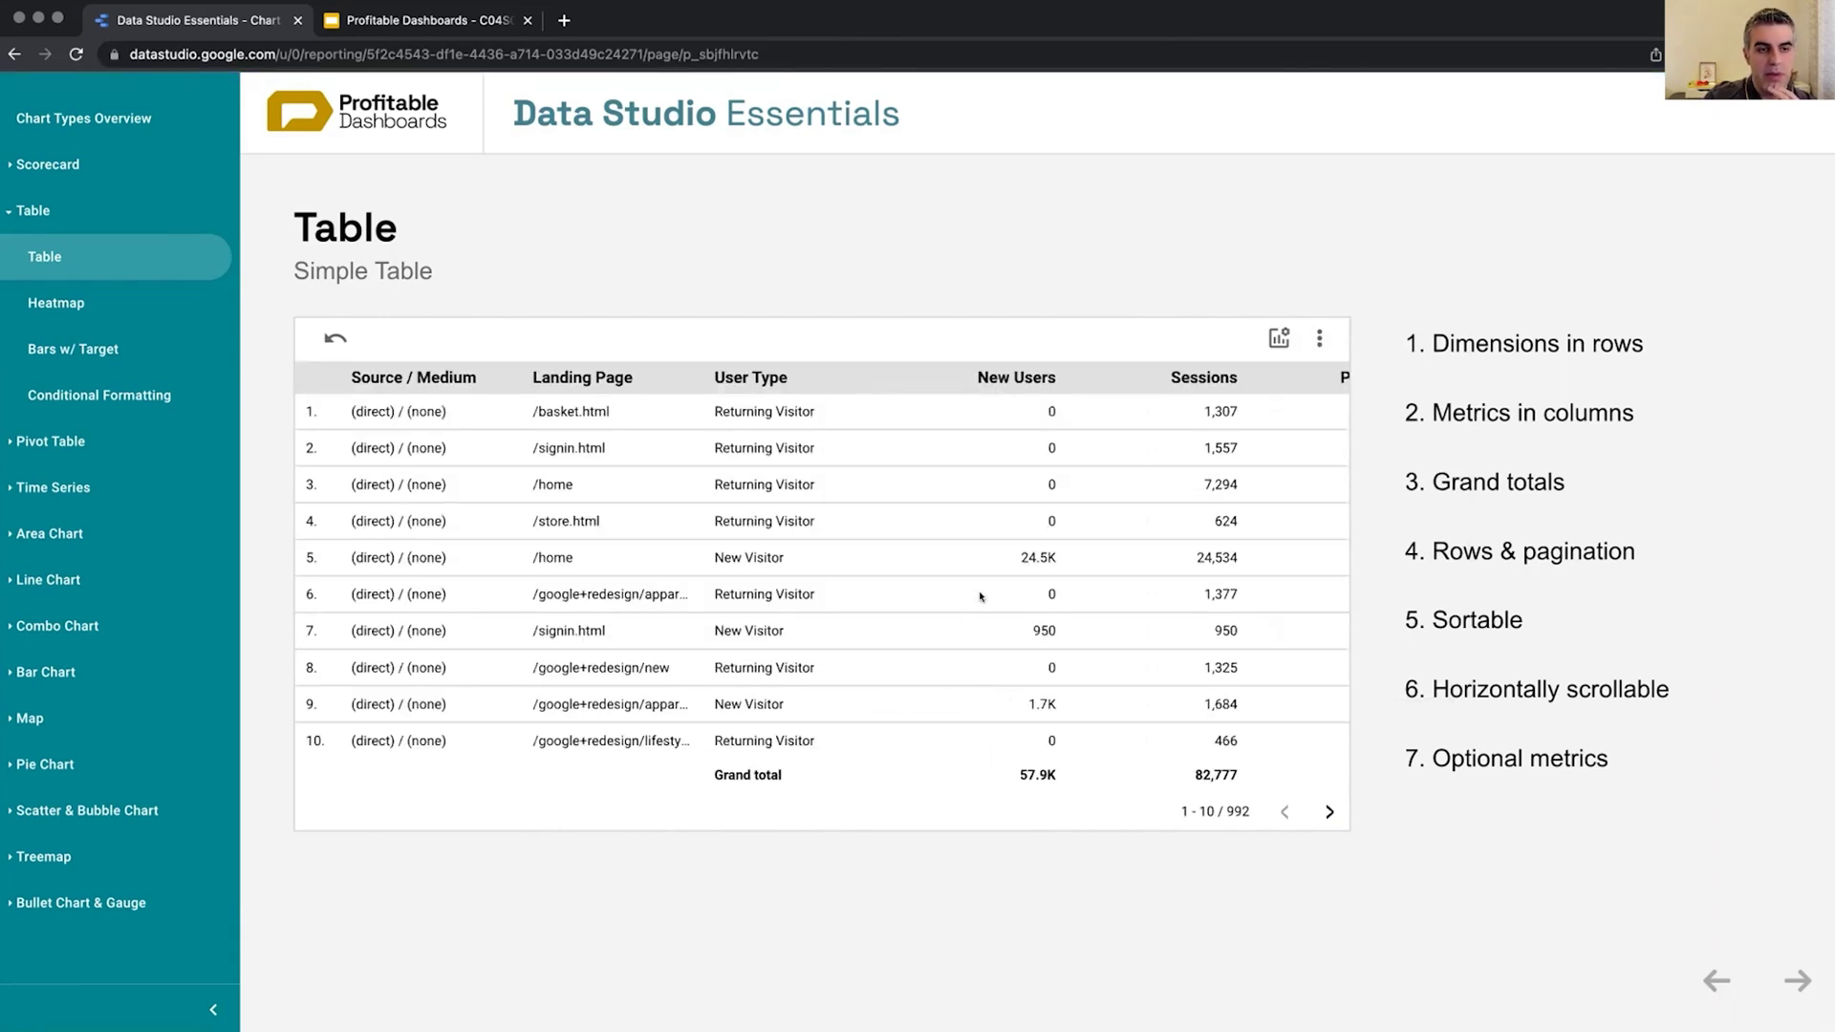
left_click(1279, 338)
left_click(1173, 290)
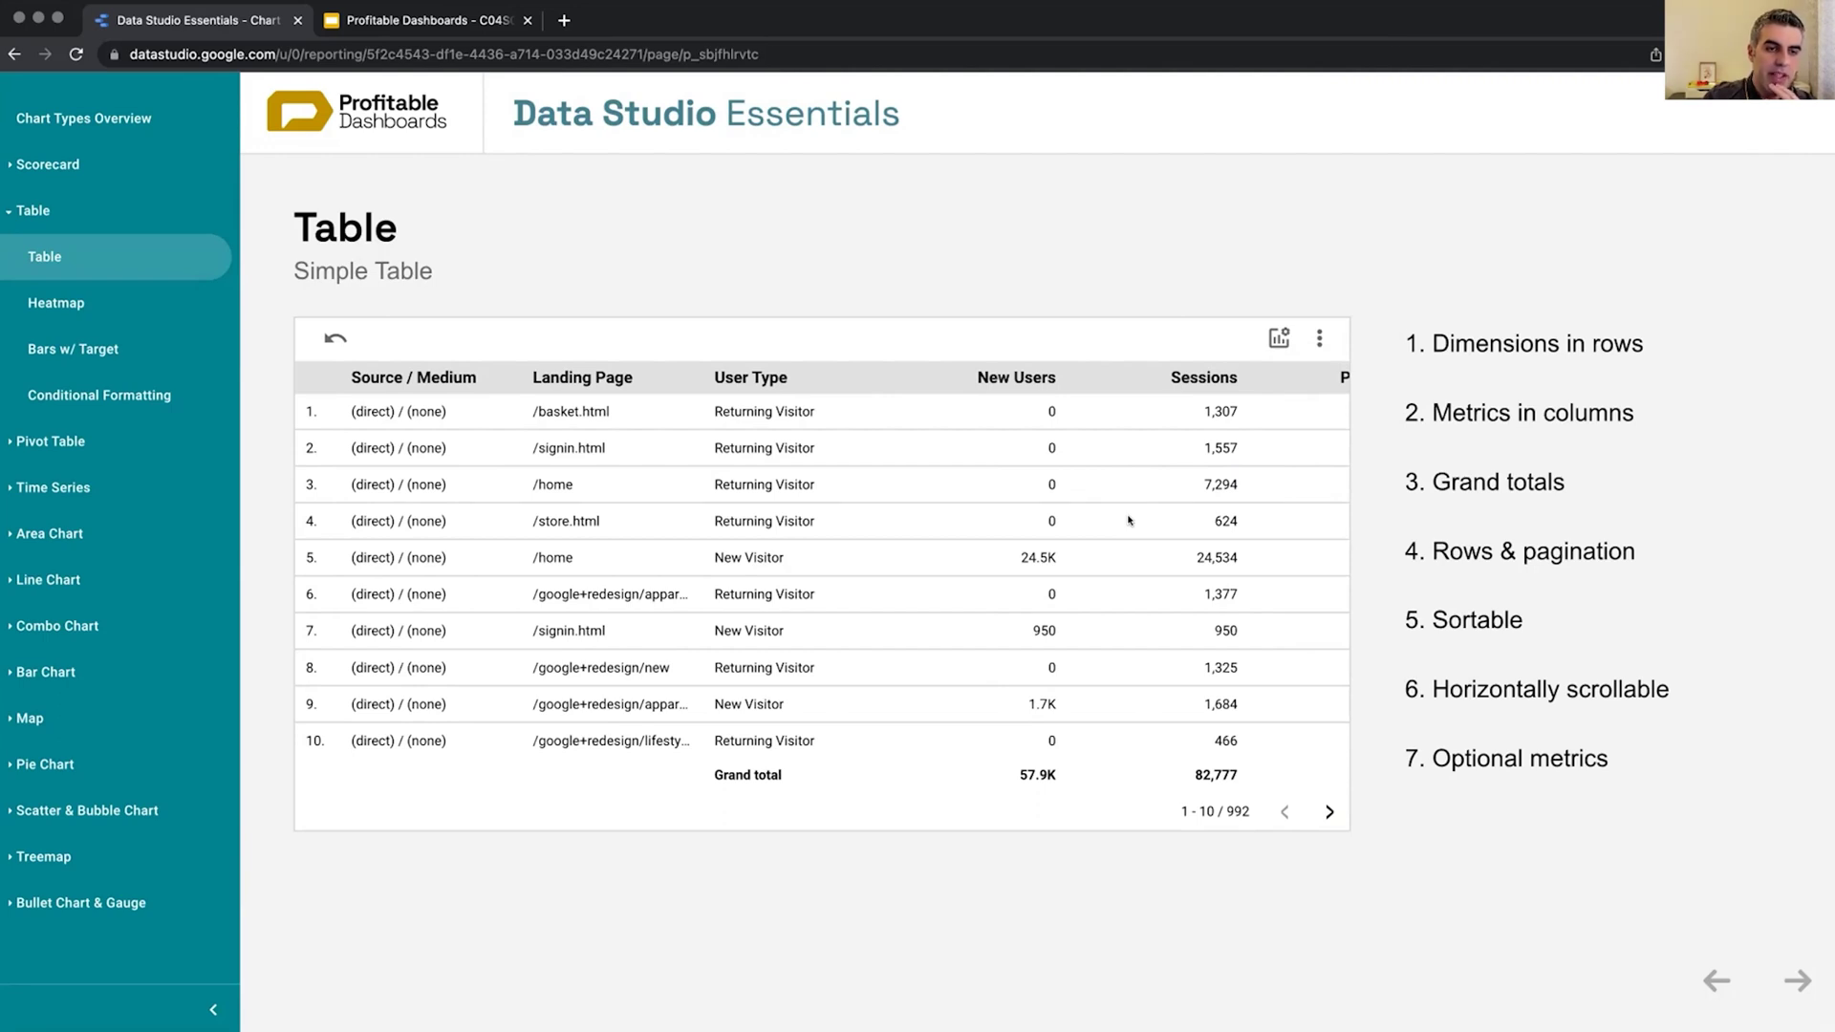
Scroll the Simple Table sideways until the Revenue and Ecomm. Conv. Rate columns are visible.
scroll(1128, 520, "right", 2)
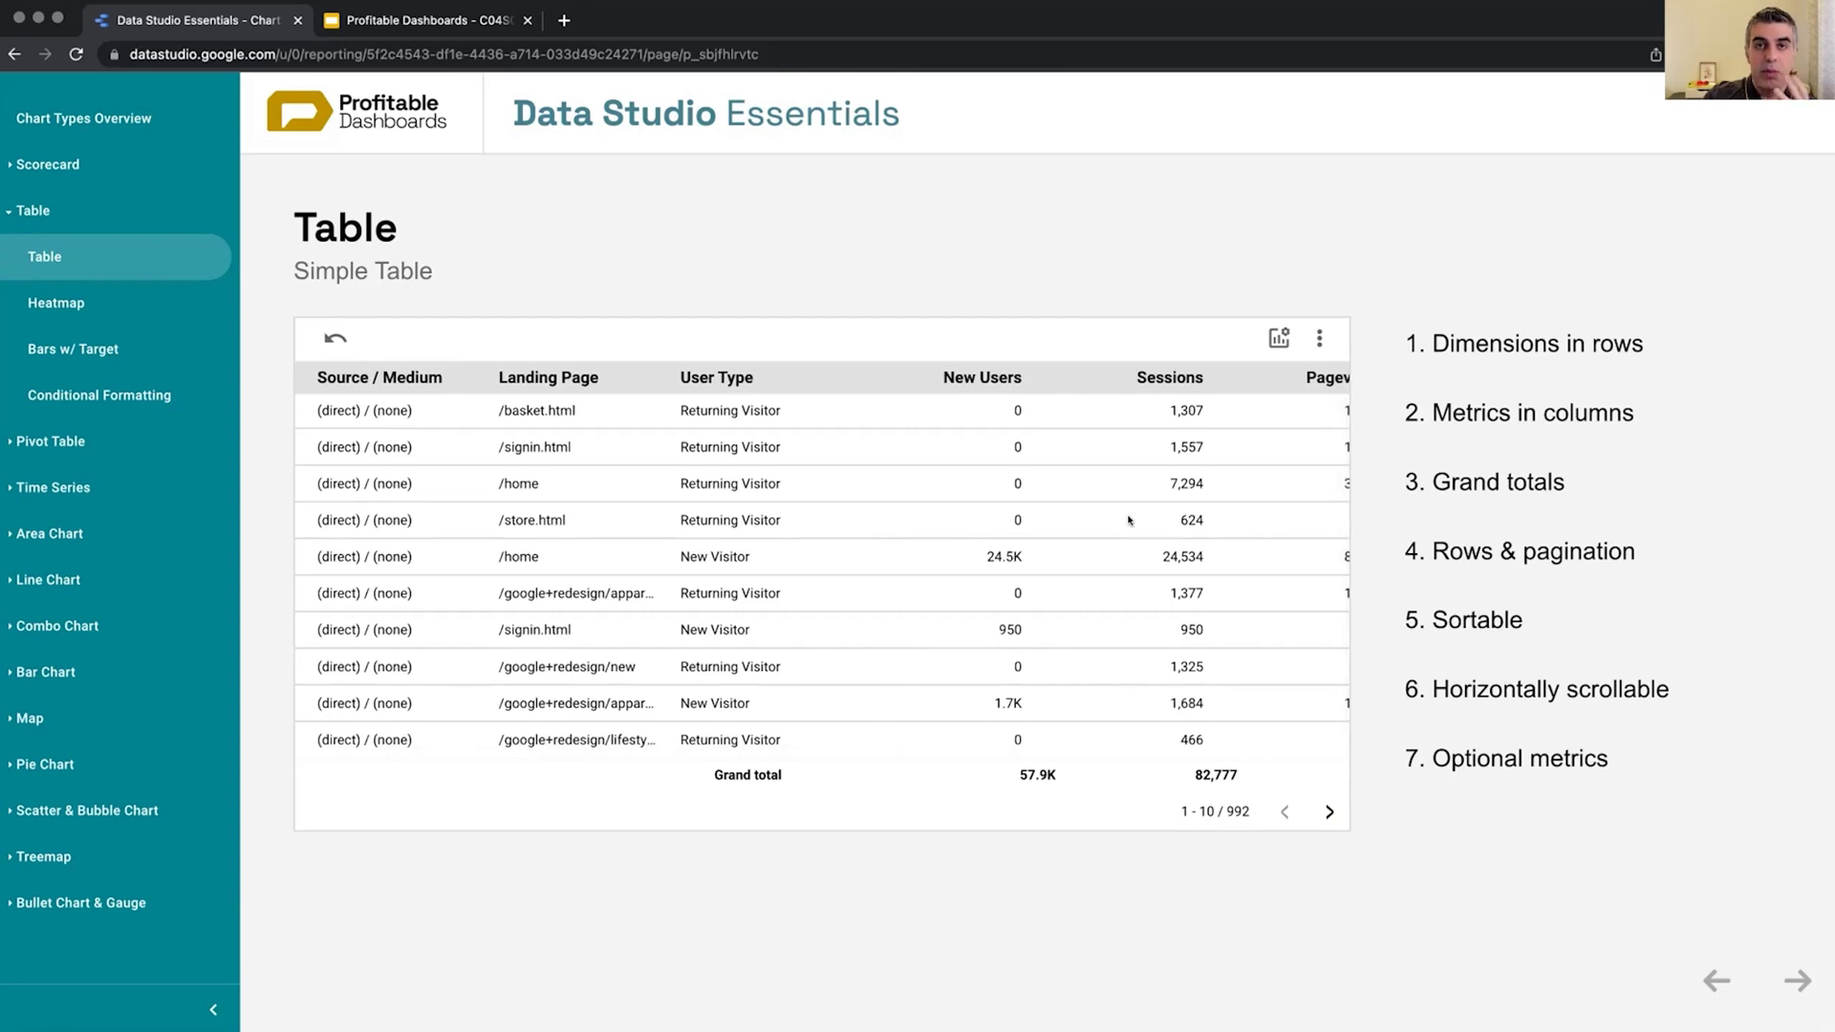
scroll(1128, 521, "right", 6)
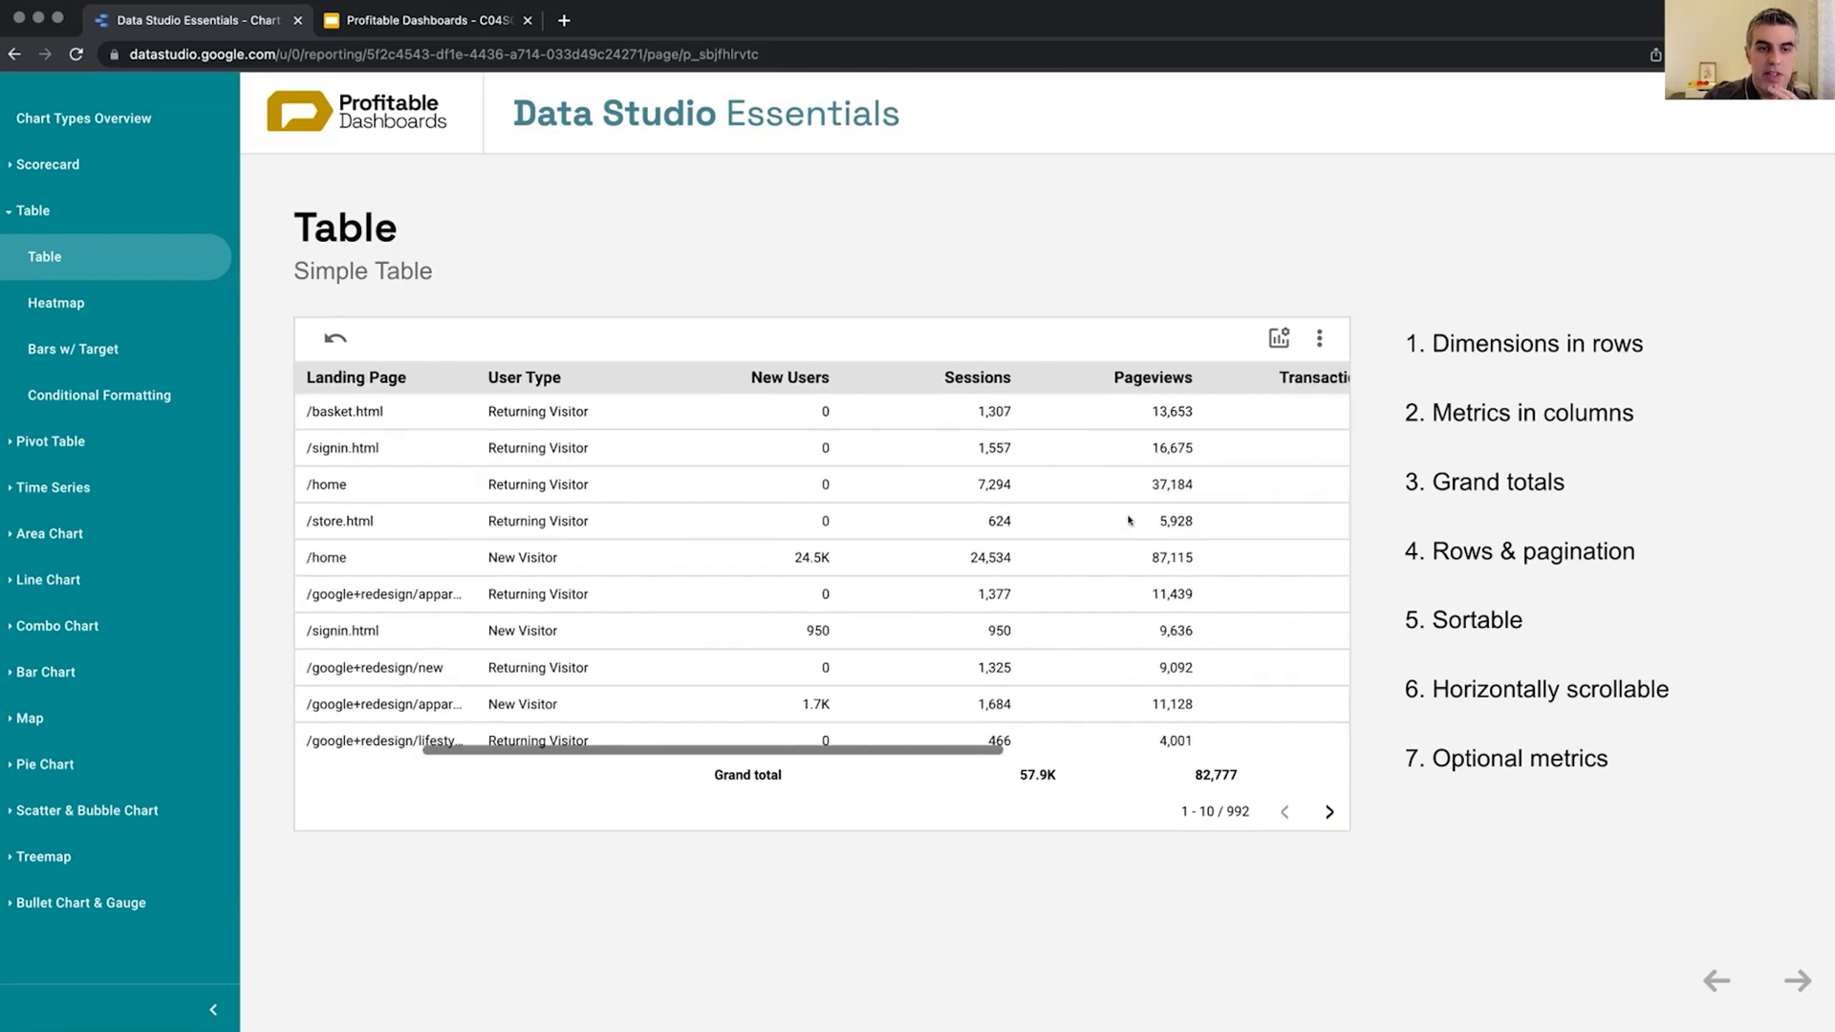
scroll(1128, 520, "right", 8)
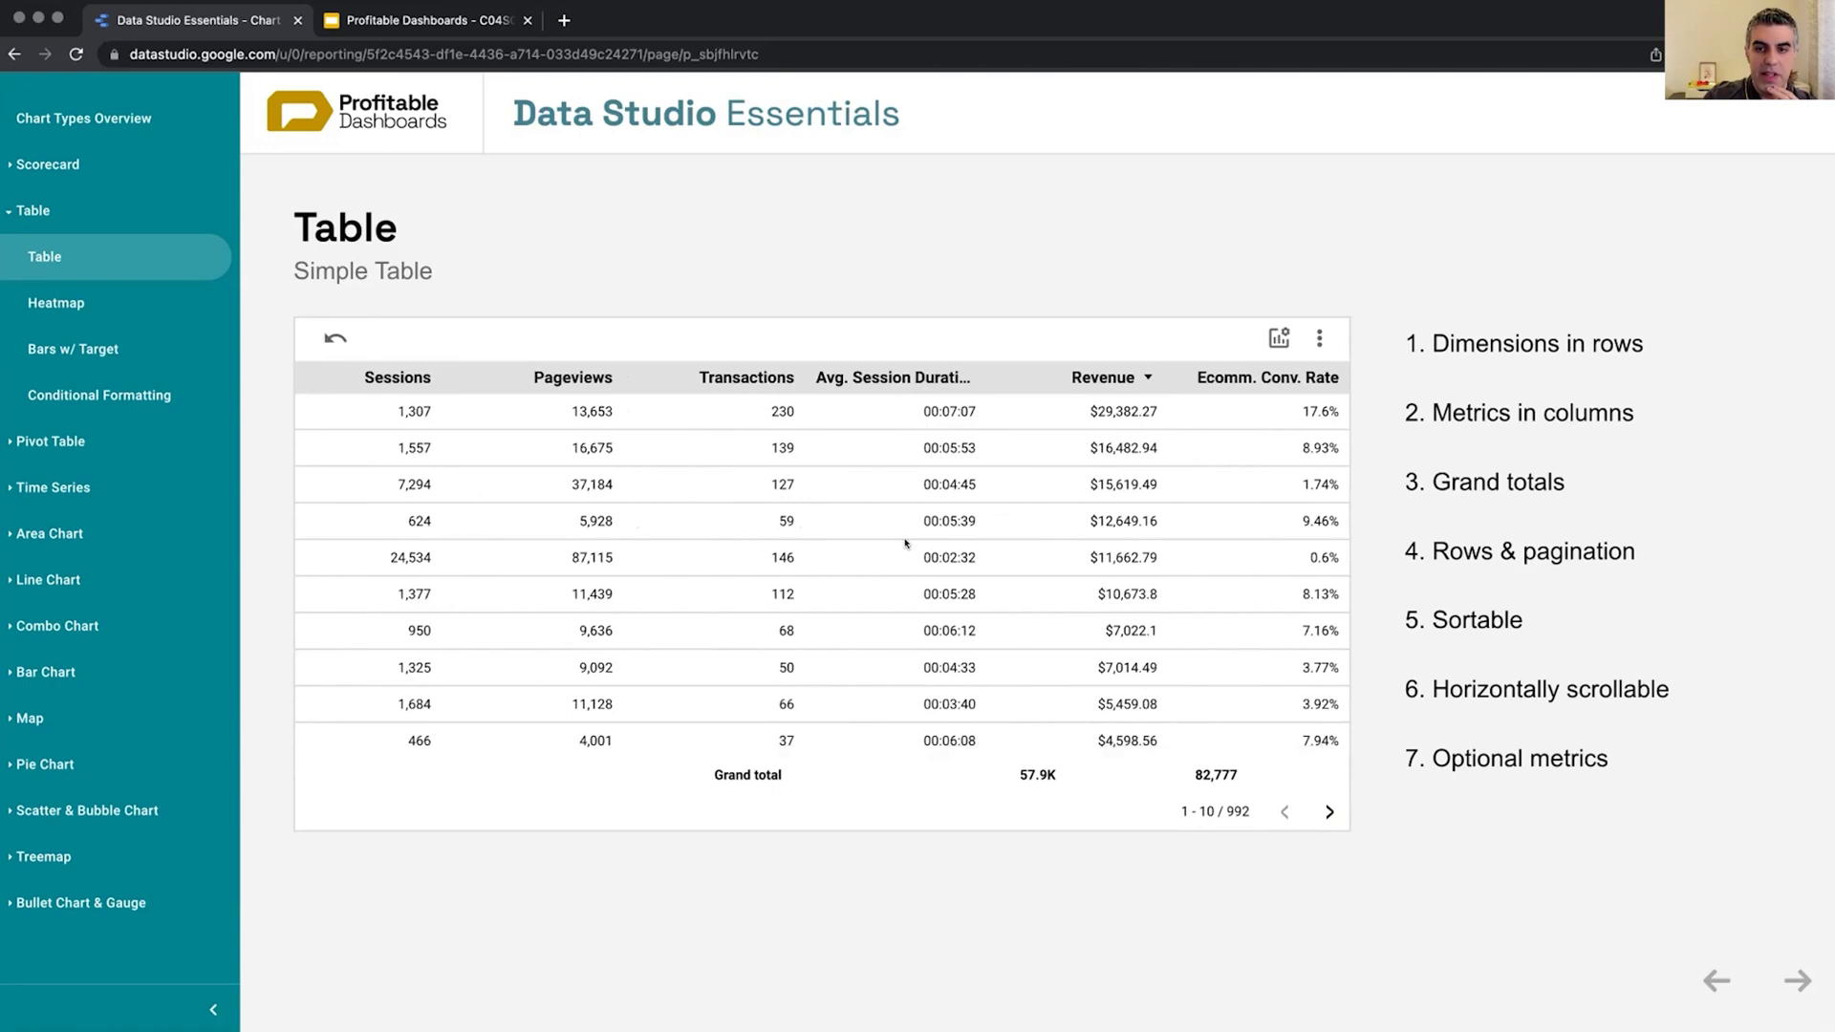
scroll(906, 544, "left", 14)
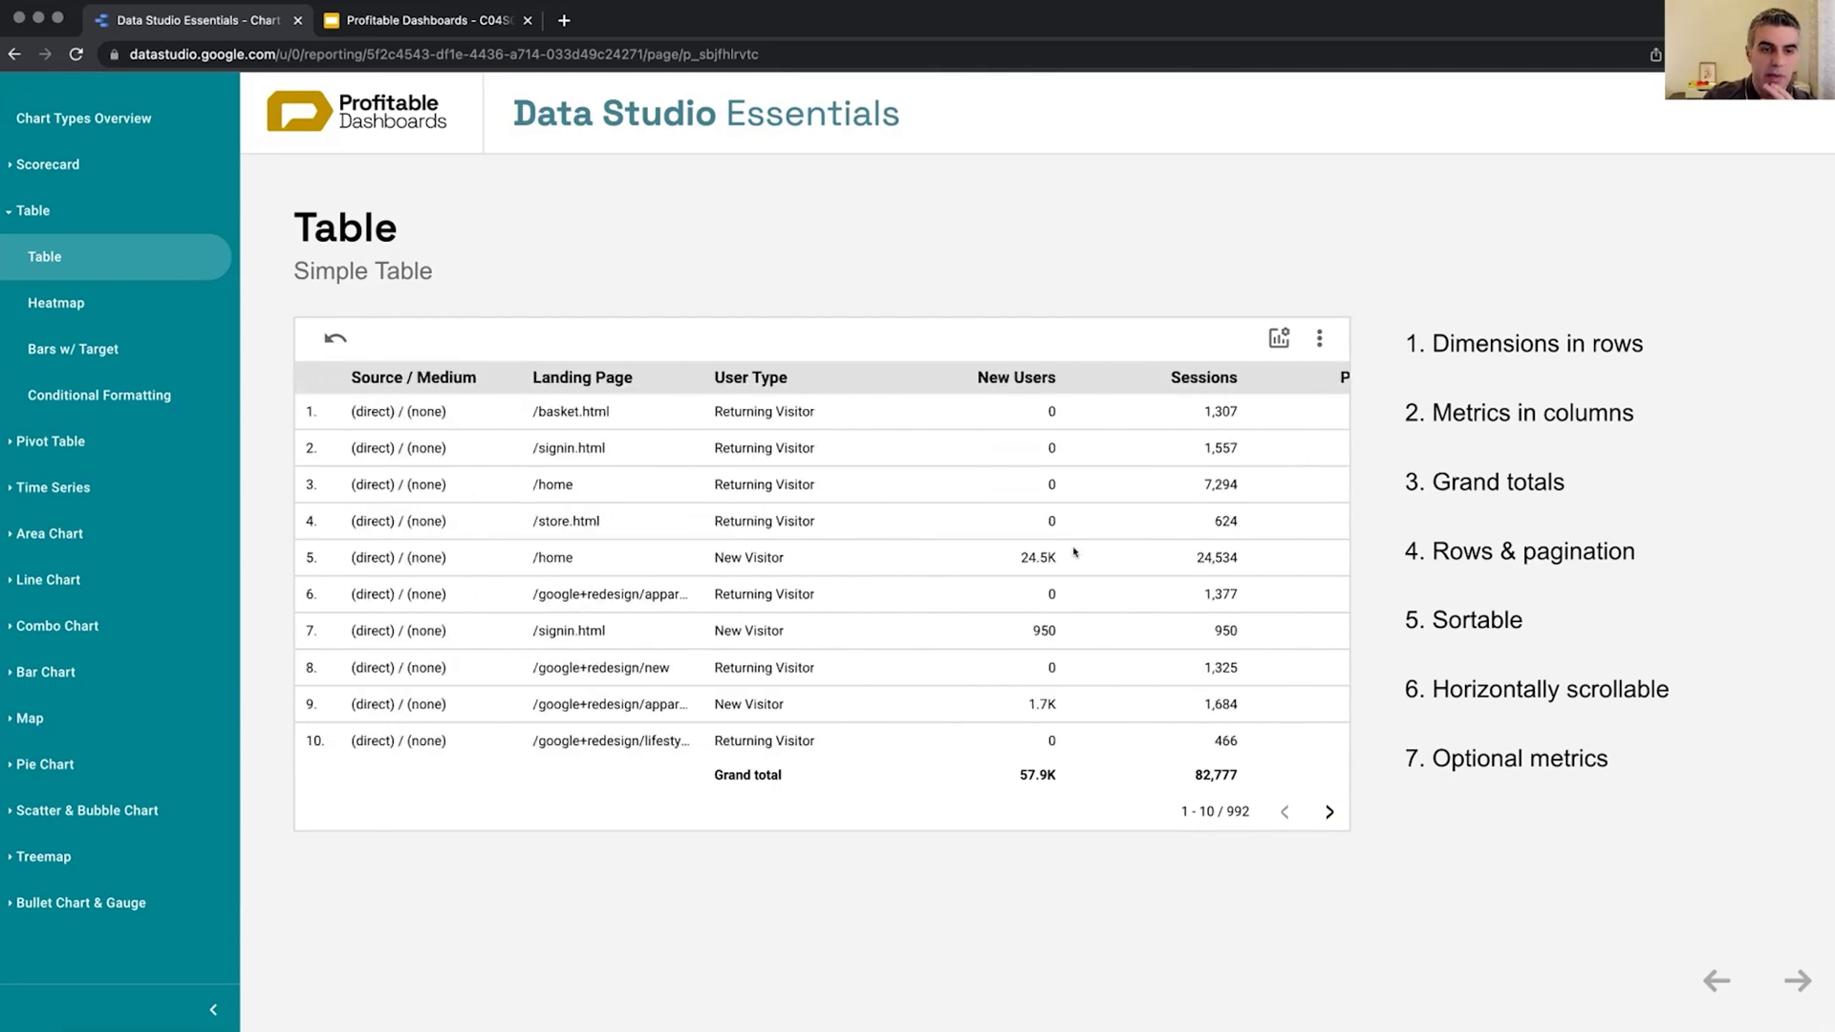
scroll(1074, 552, "right", 6)
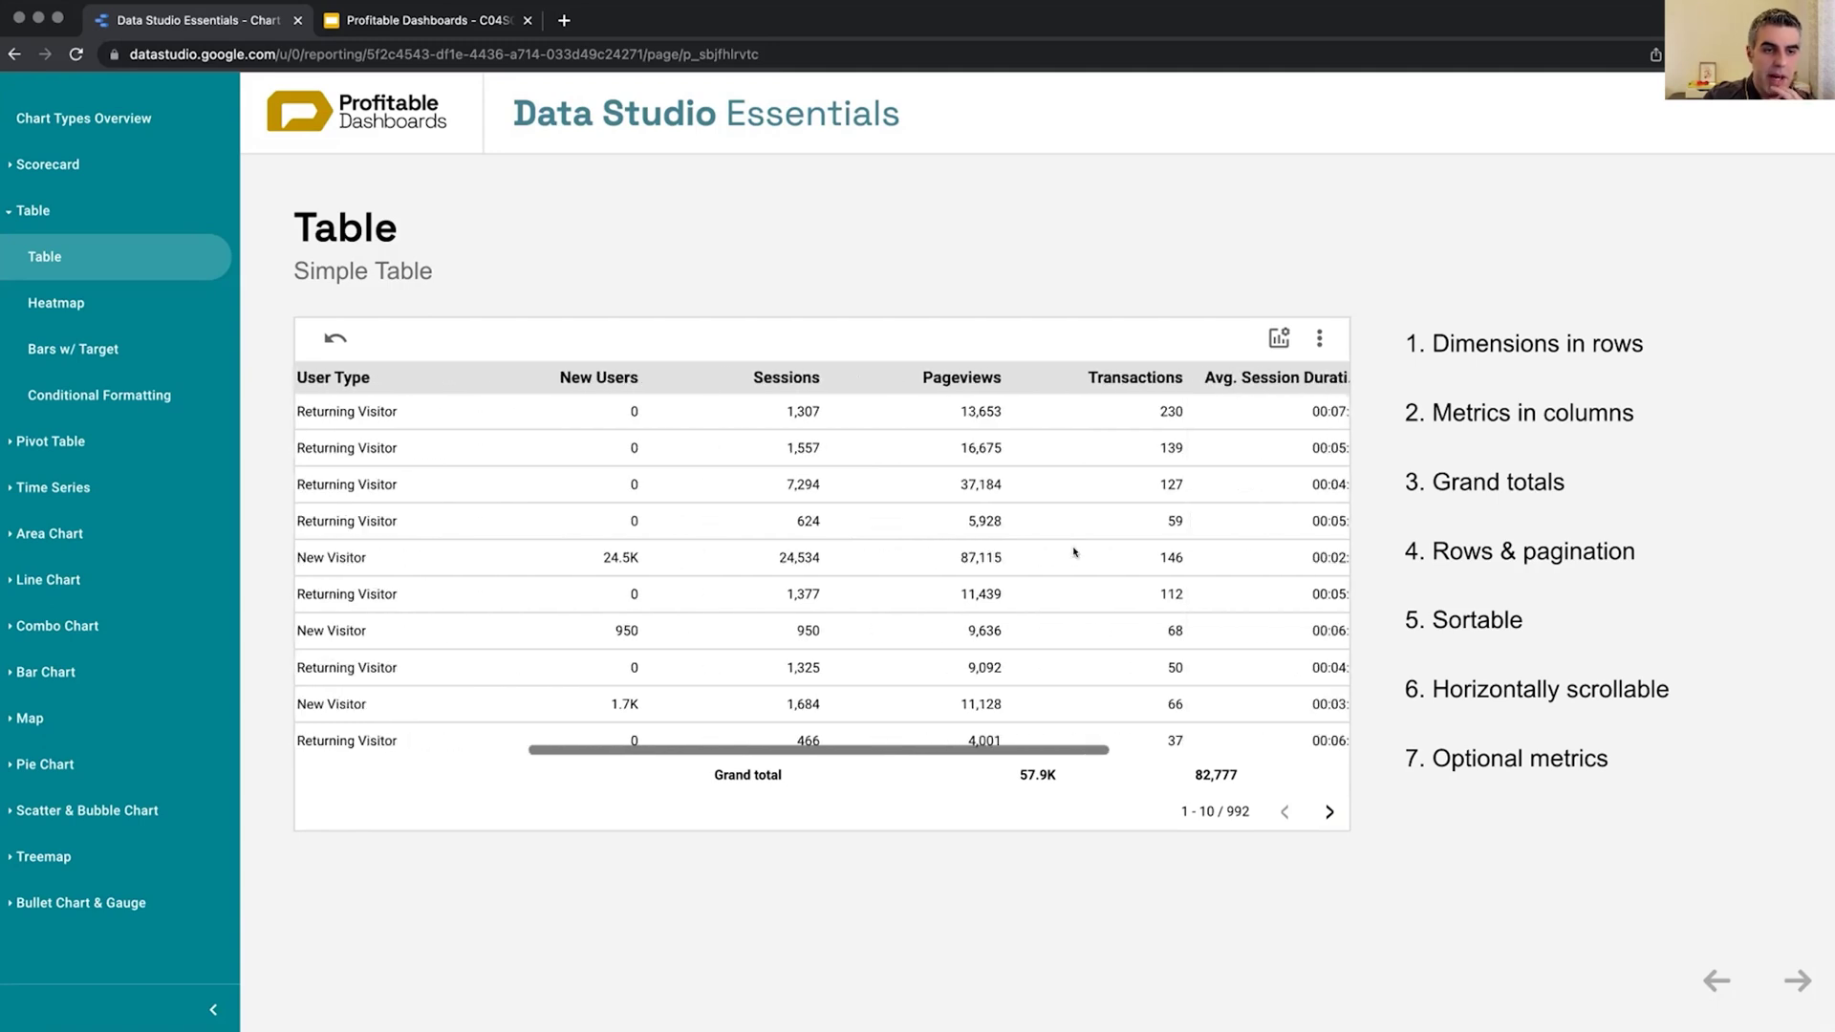
scroll(1074, 553, "right", 8)
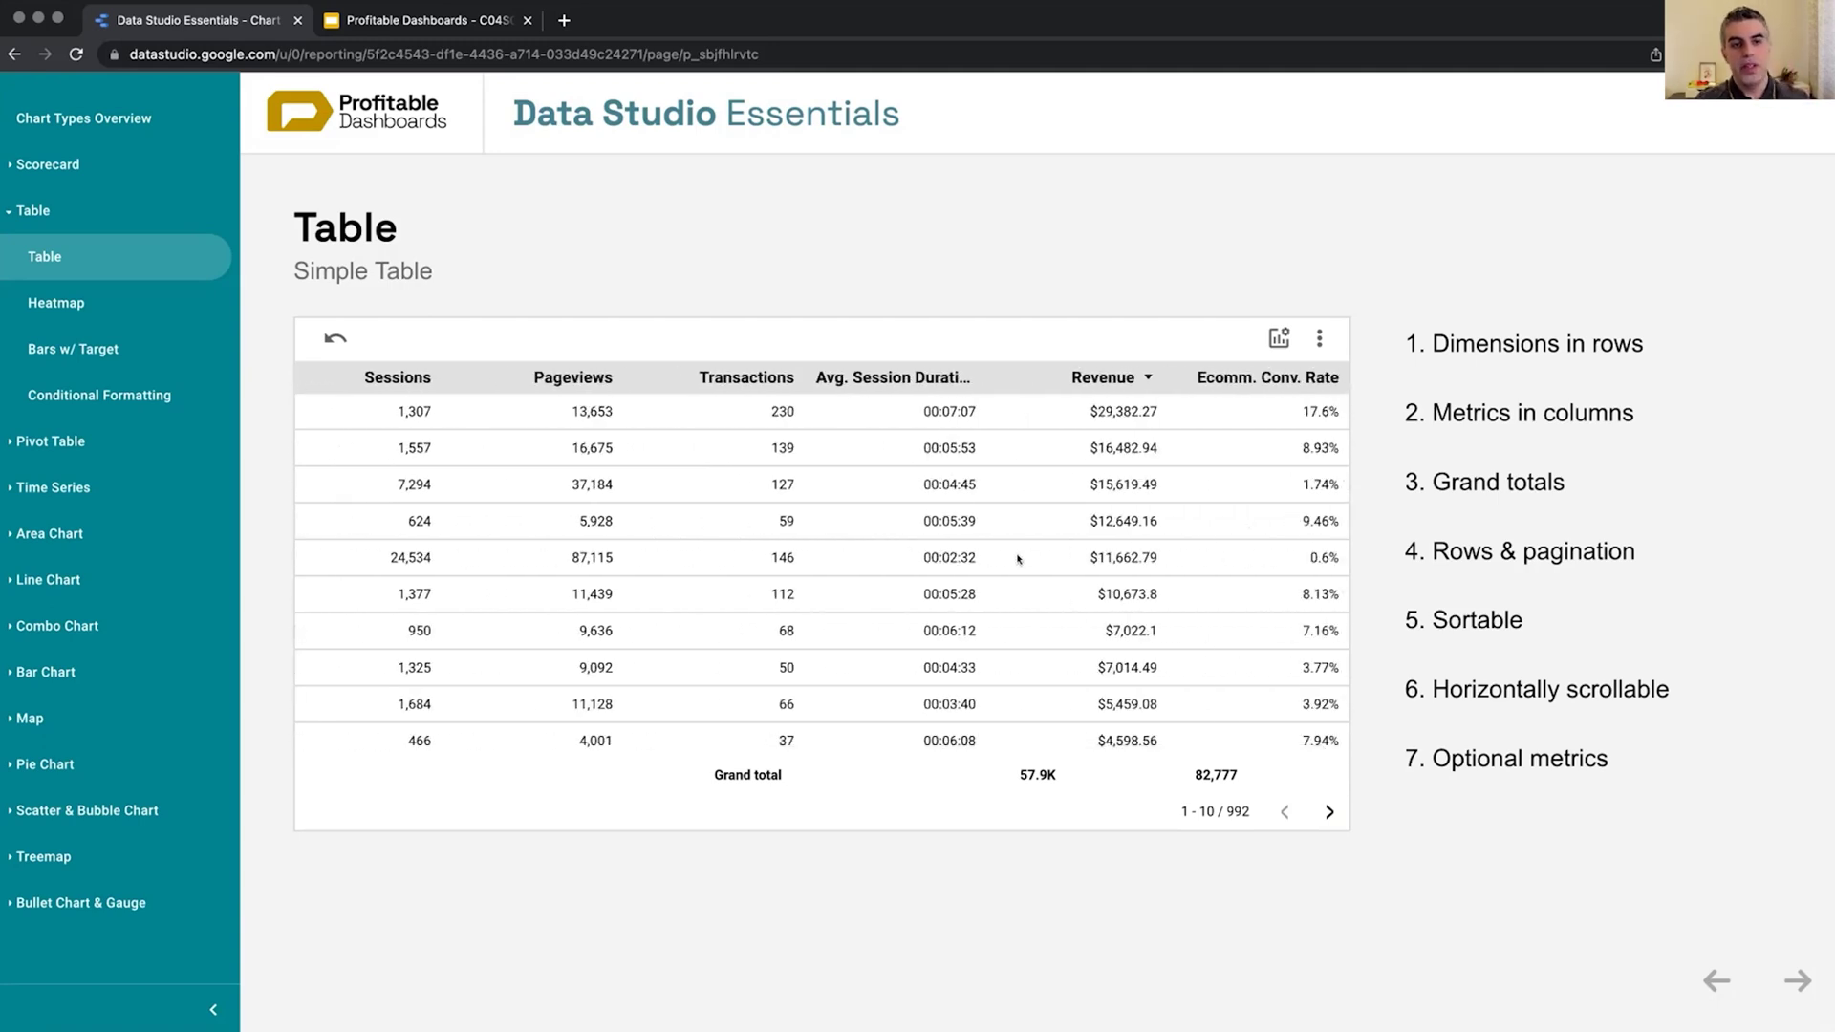
scroll(1017, 559, "left", 14)
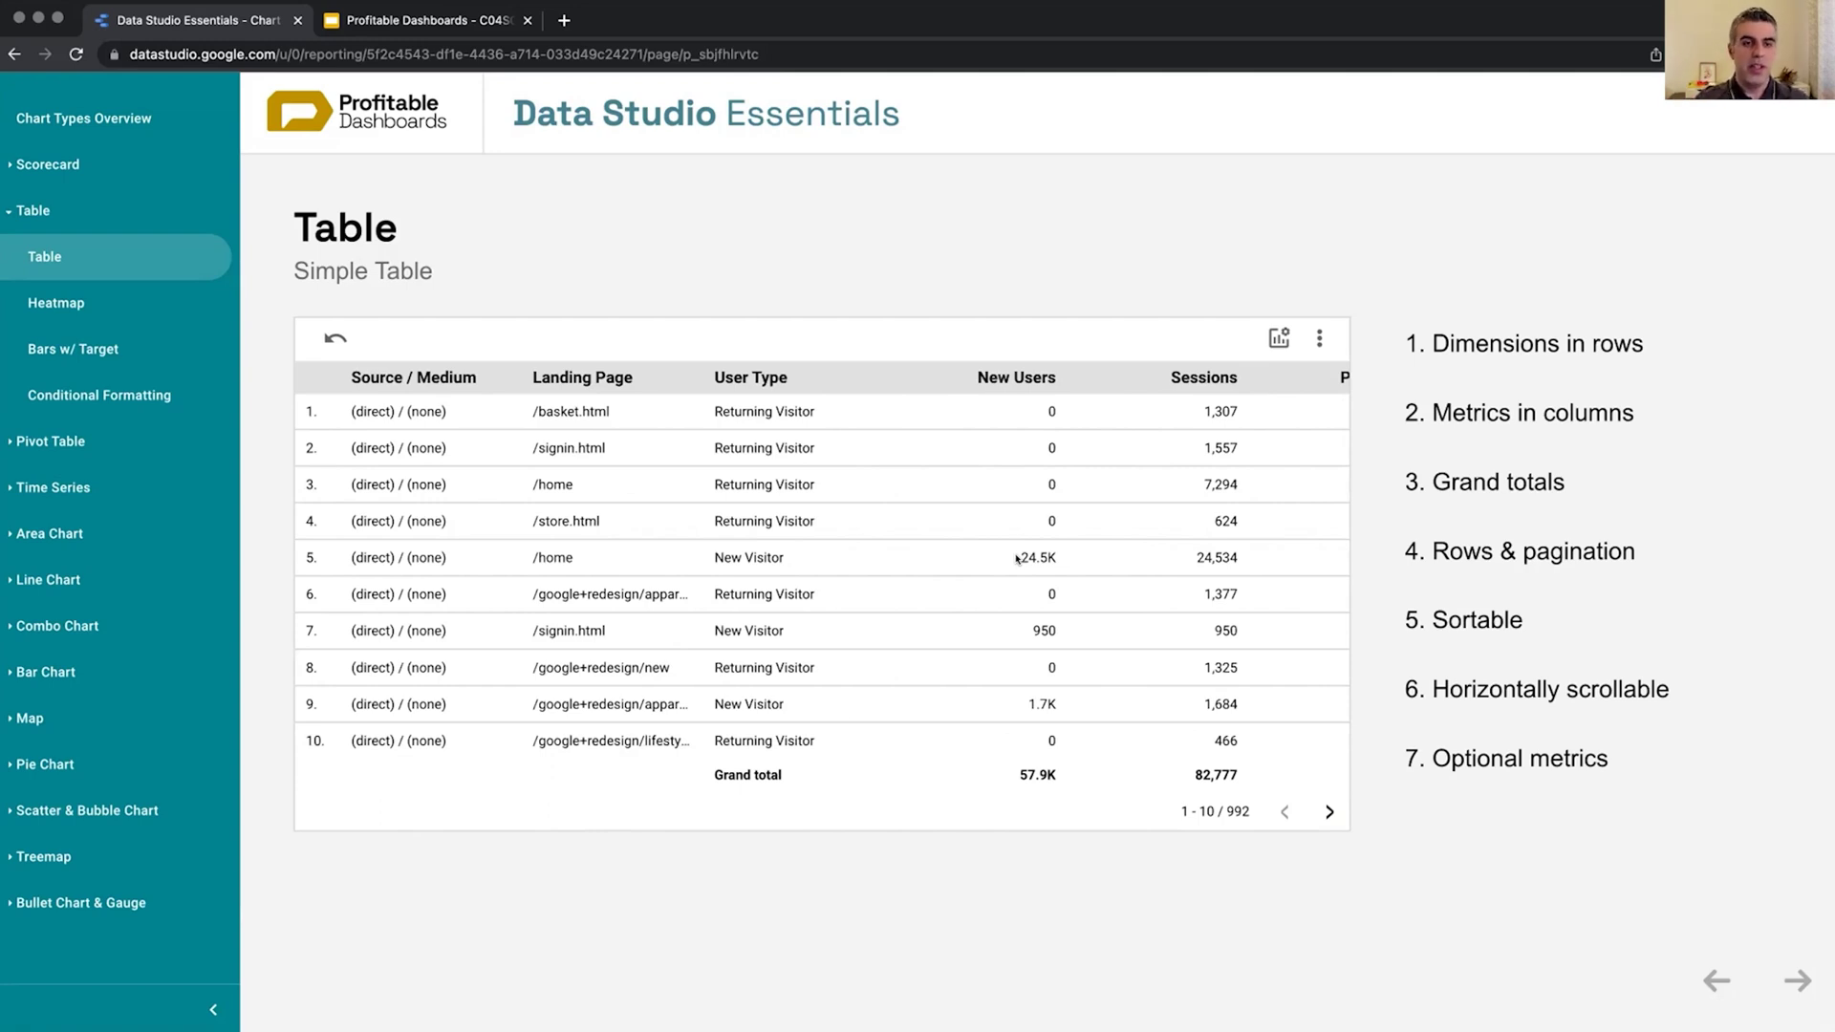
left_click(1279, 337)
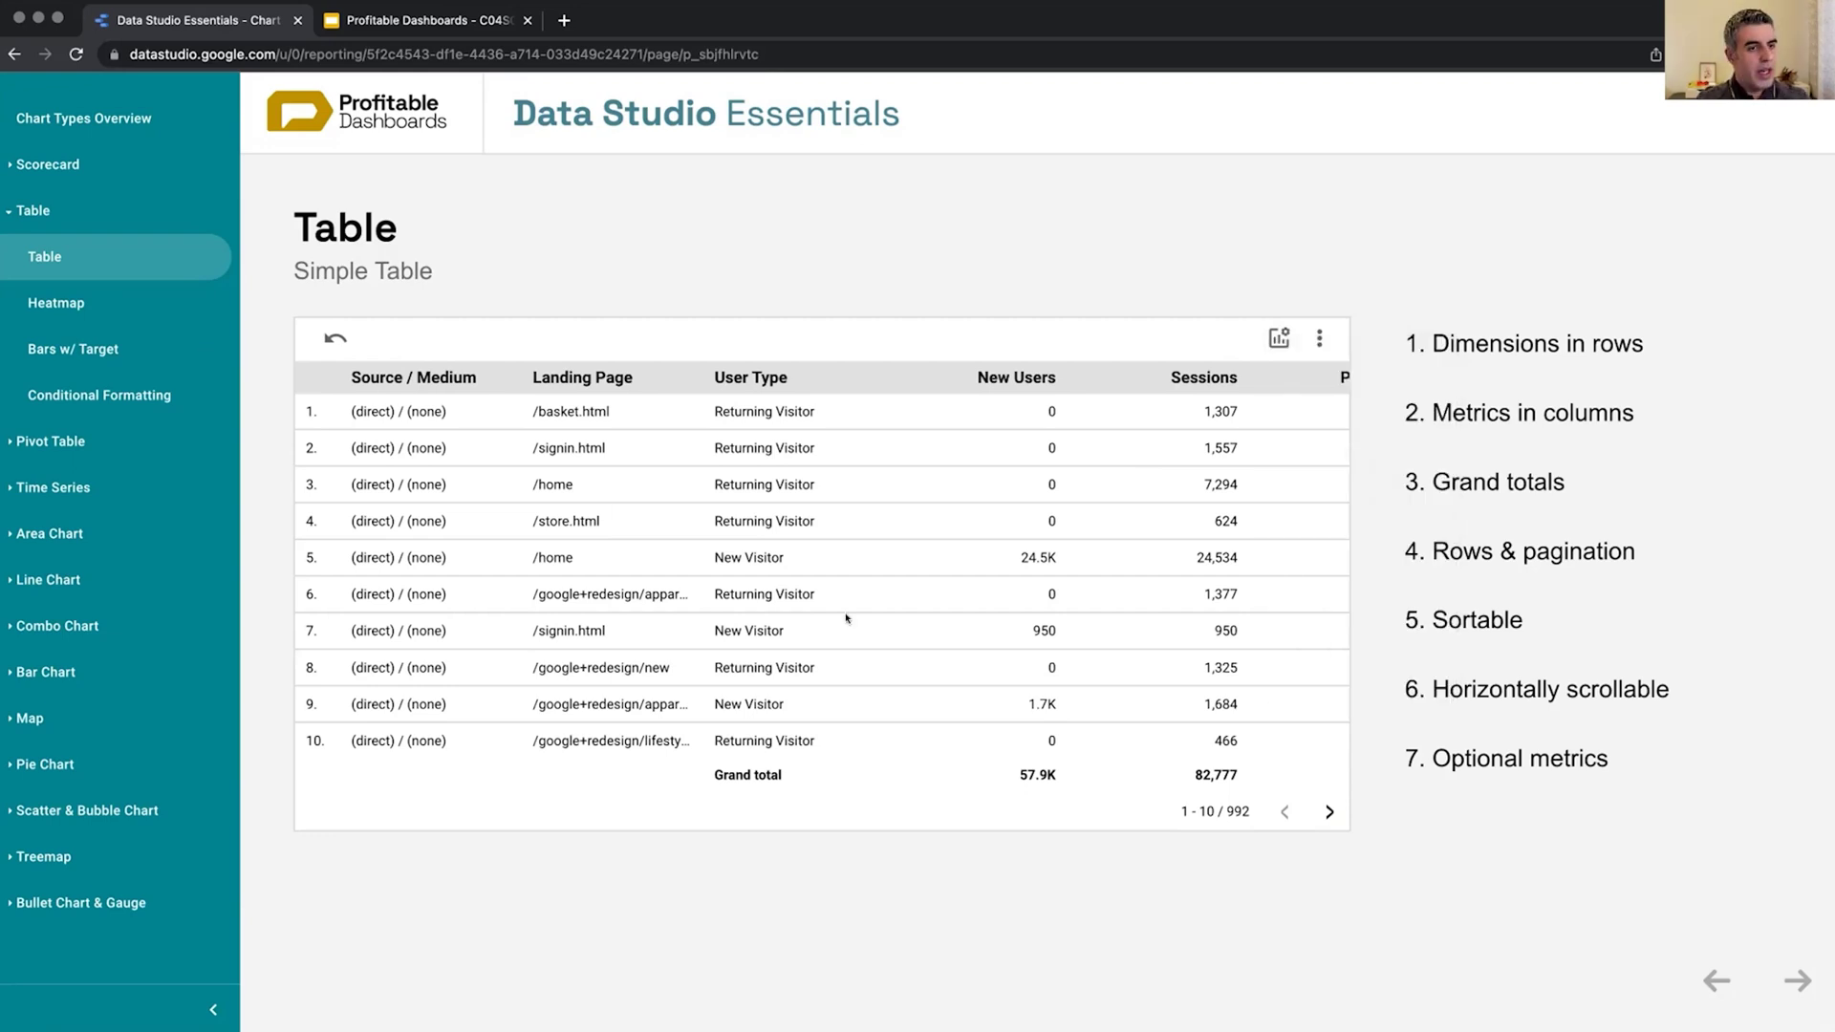
scroll(913, 645, "right", 8)
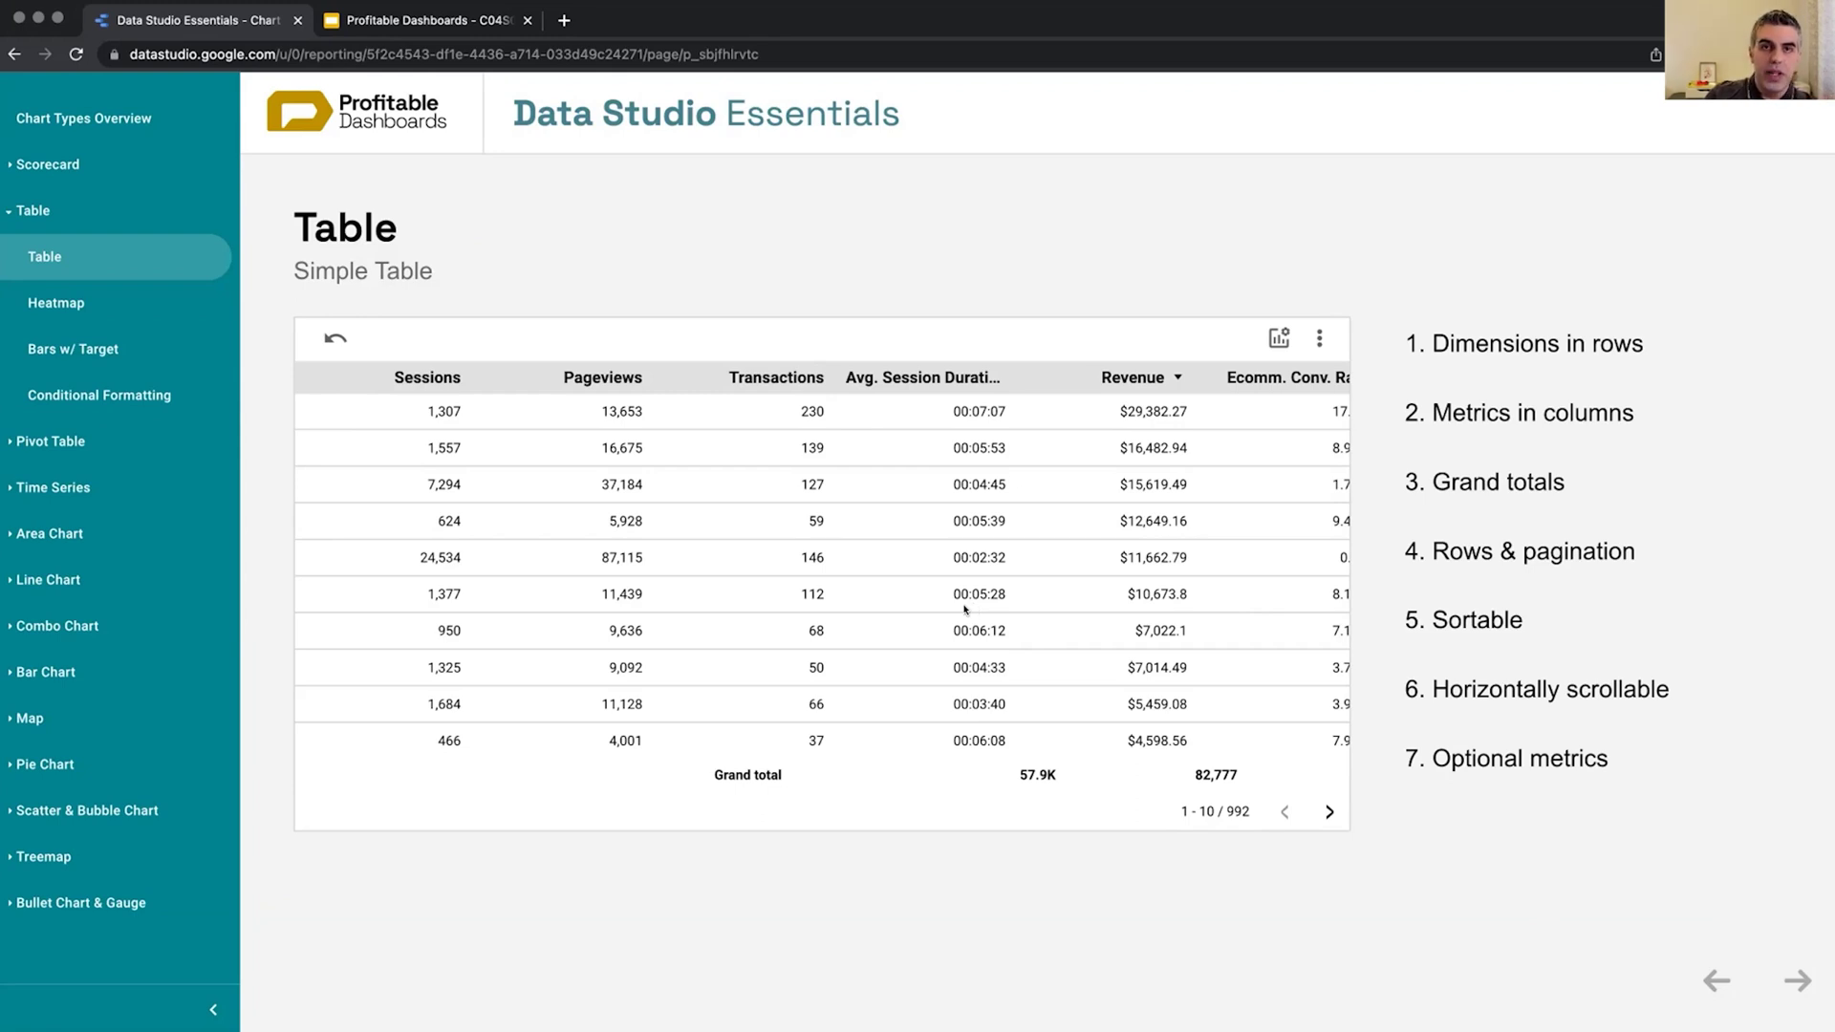
Go to the Table Heatmap page showing Transactions and Revenue shaded by value.
left_click(100, 305)
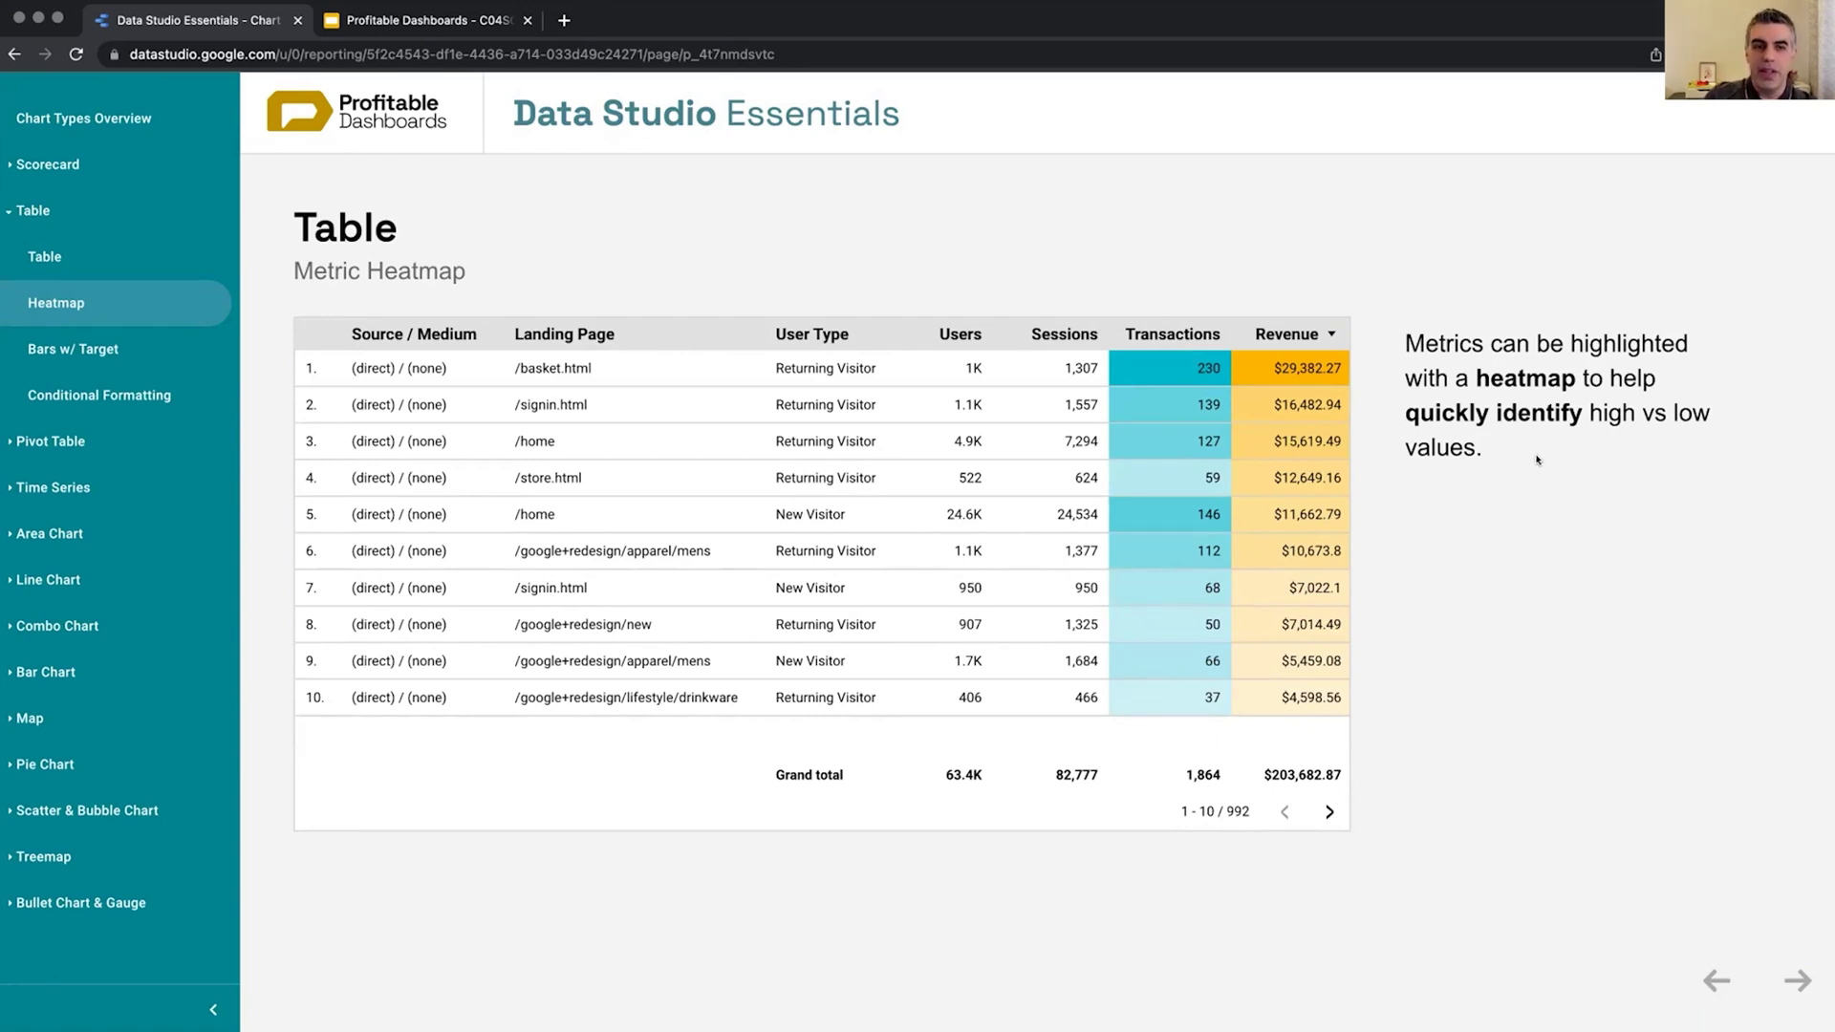
key("ctrl+shift+Page_Down")
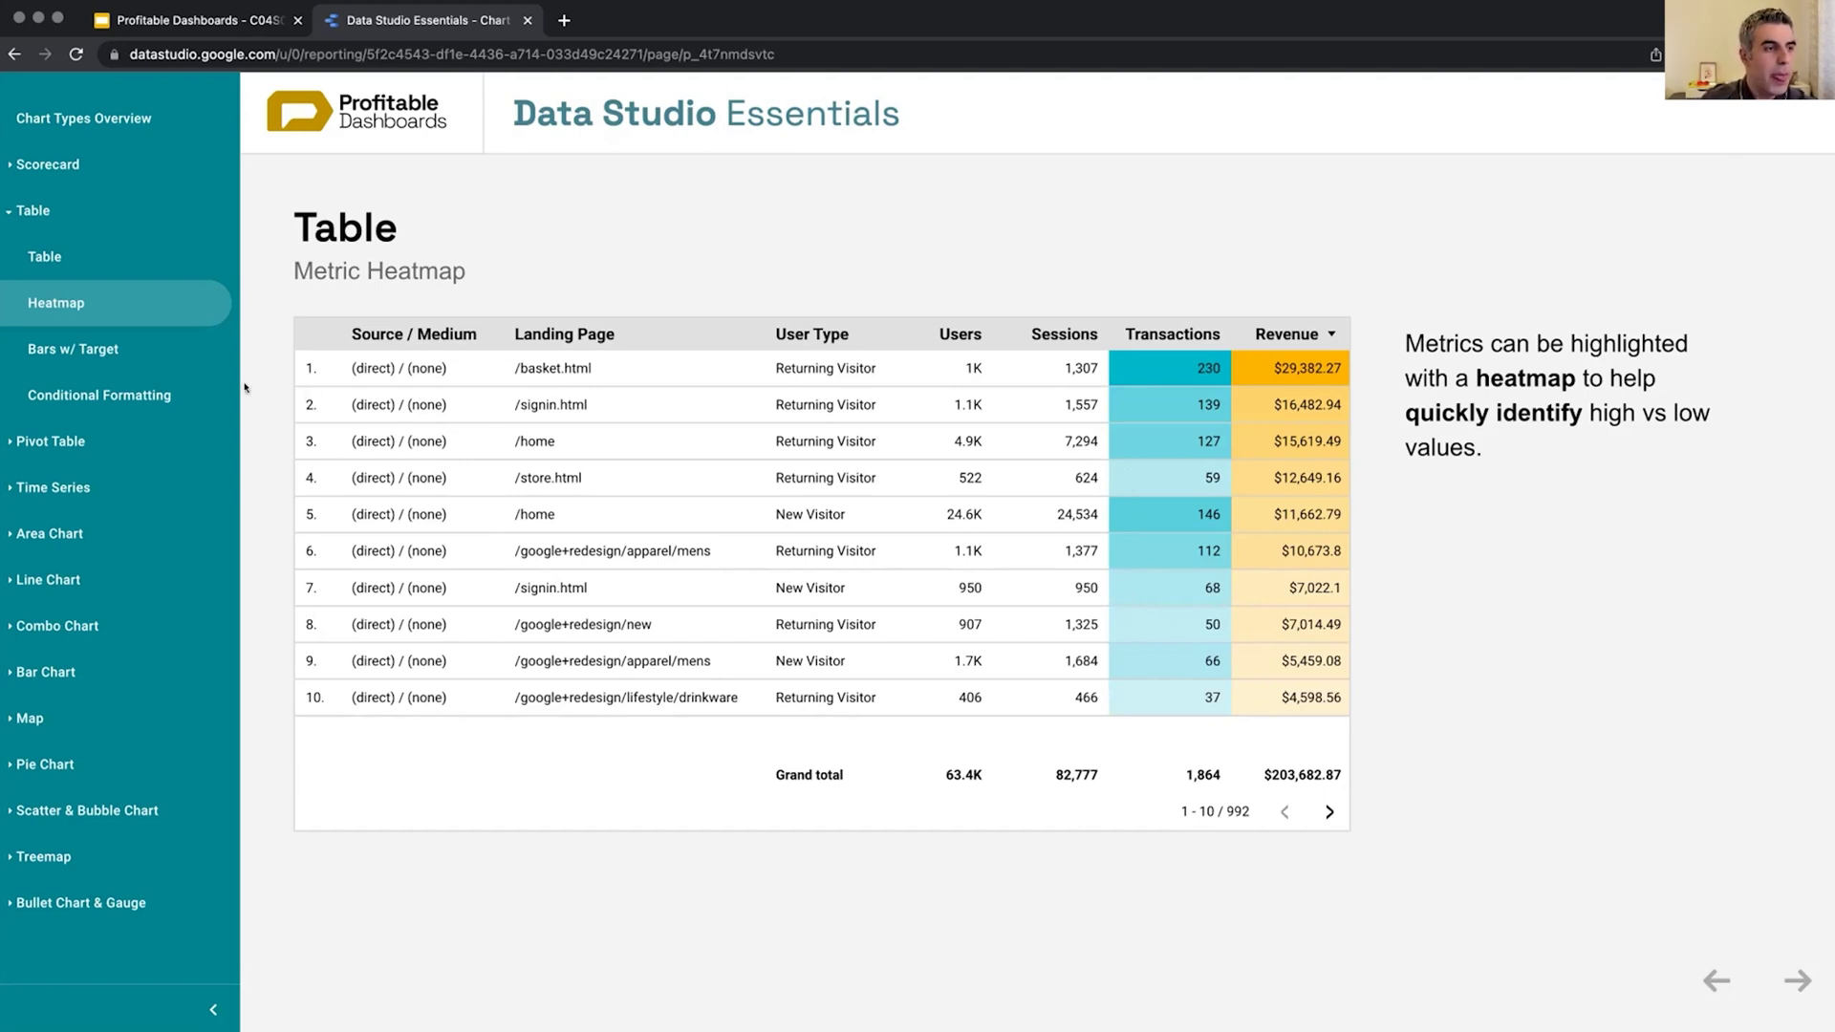
Open the 'Bars w/ Target' page showing Transactions and Revenue as bars against a $20K target.
left_click(134, 348)
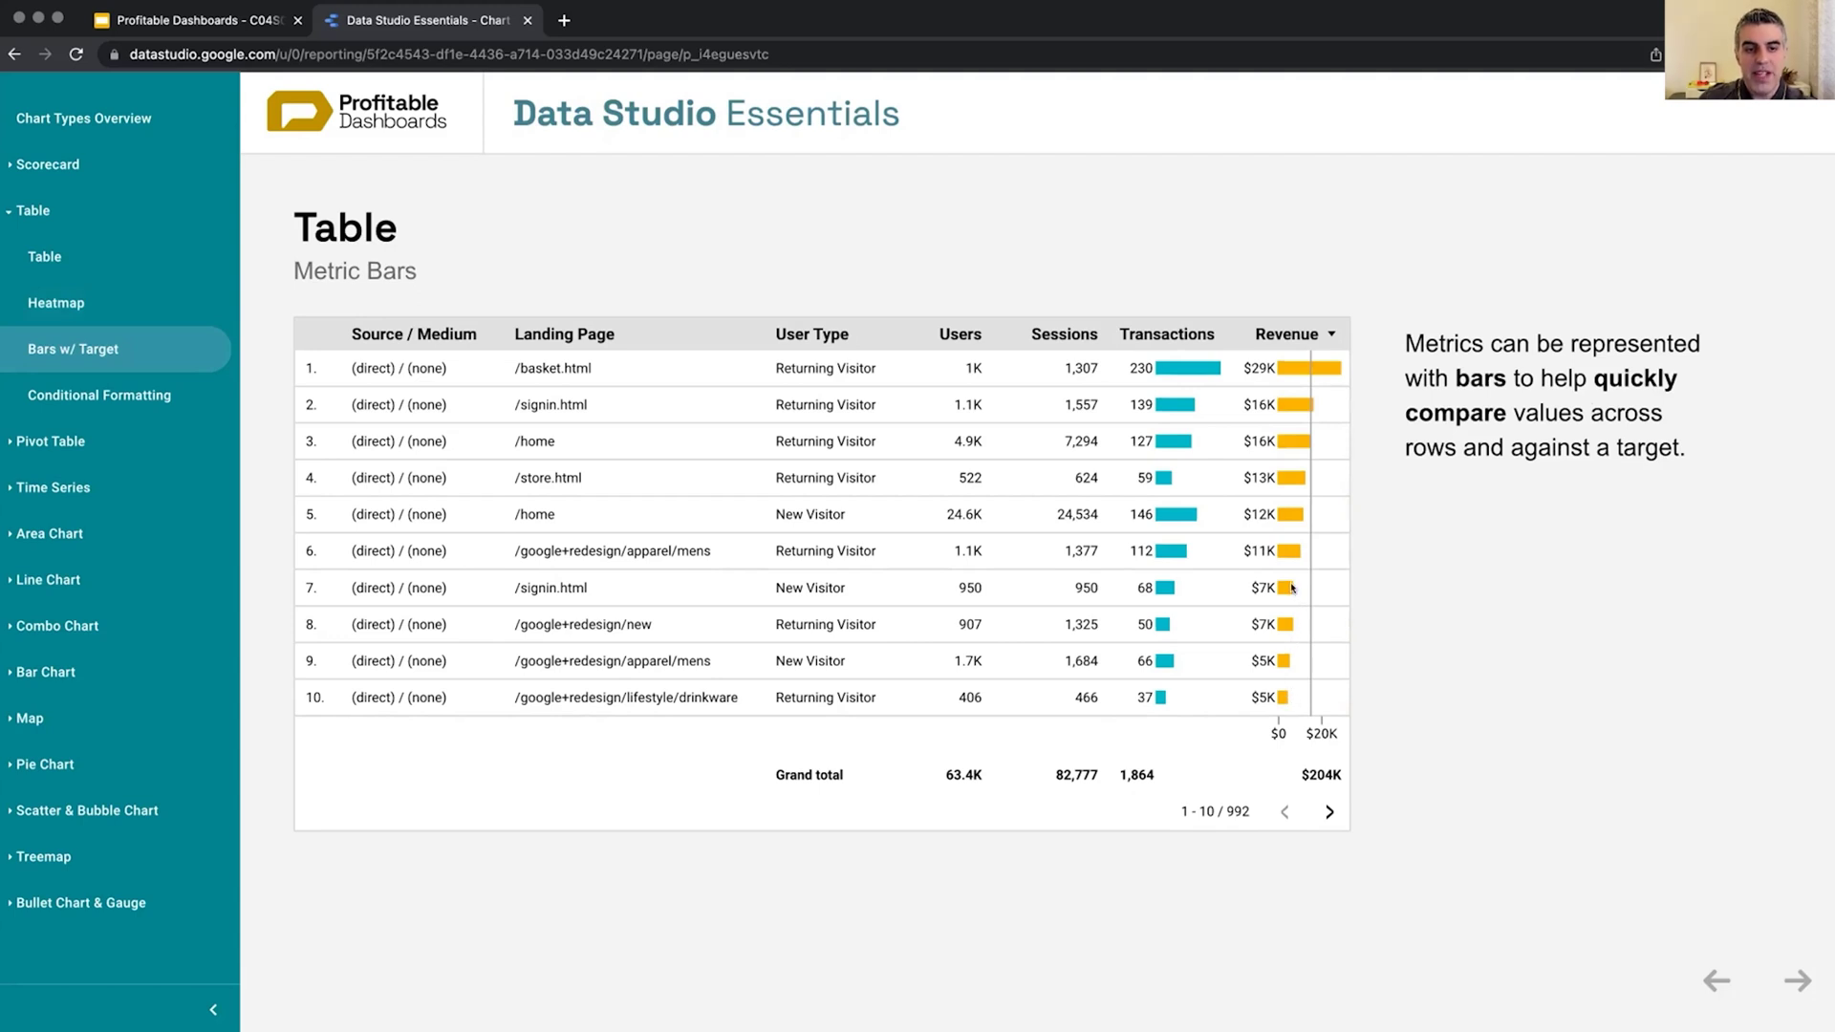
left_click(111, 320)
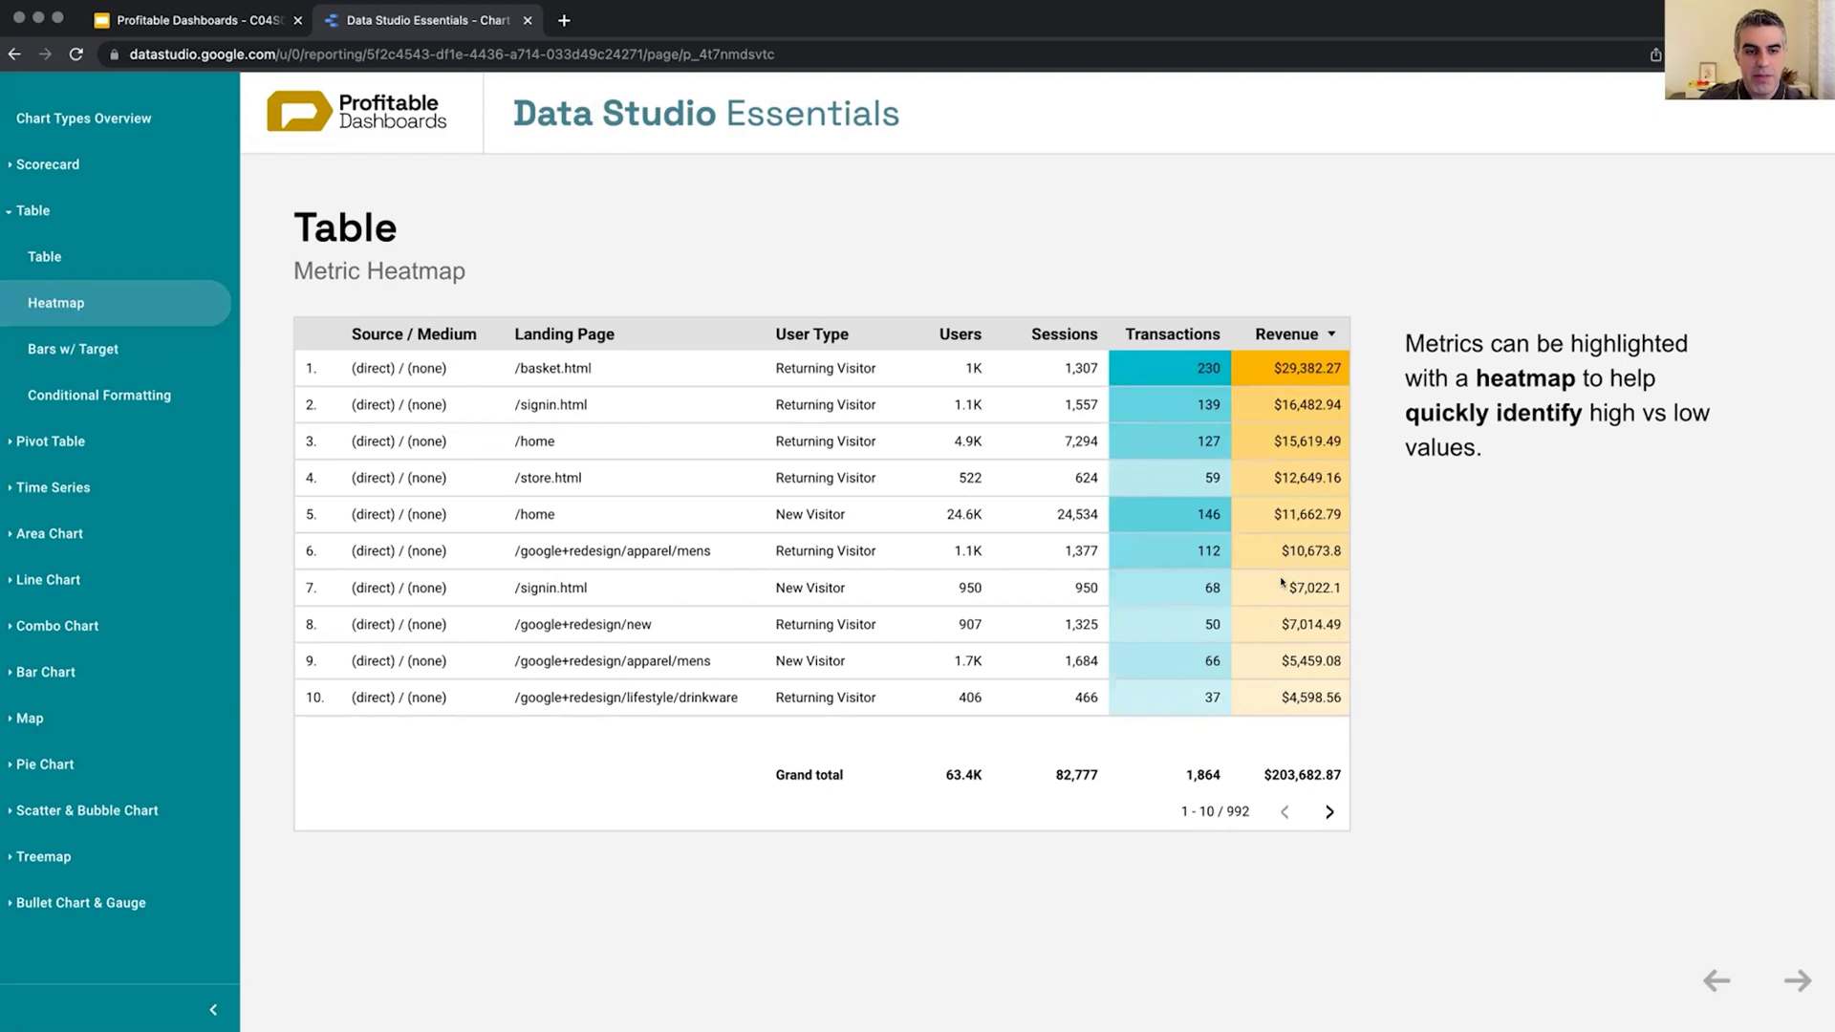
left_click(129, 349)
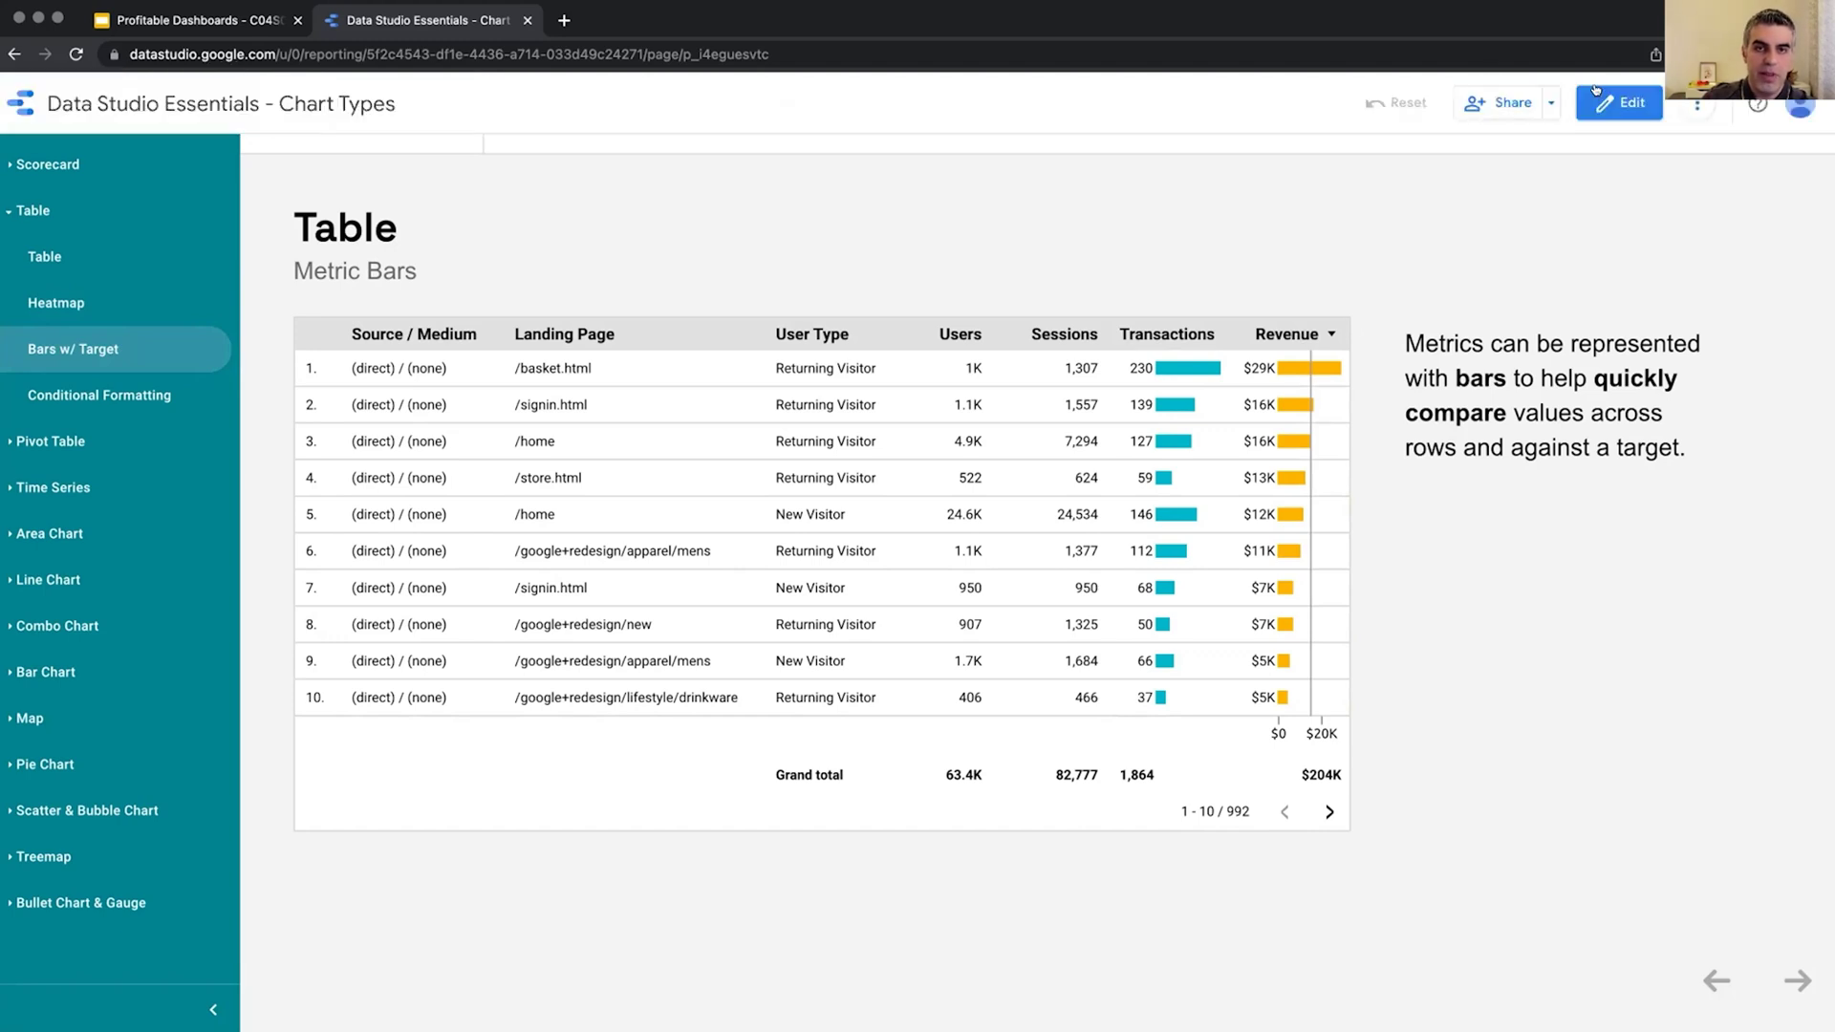
left_click(1598, 96)
left_click(896, 362)
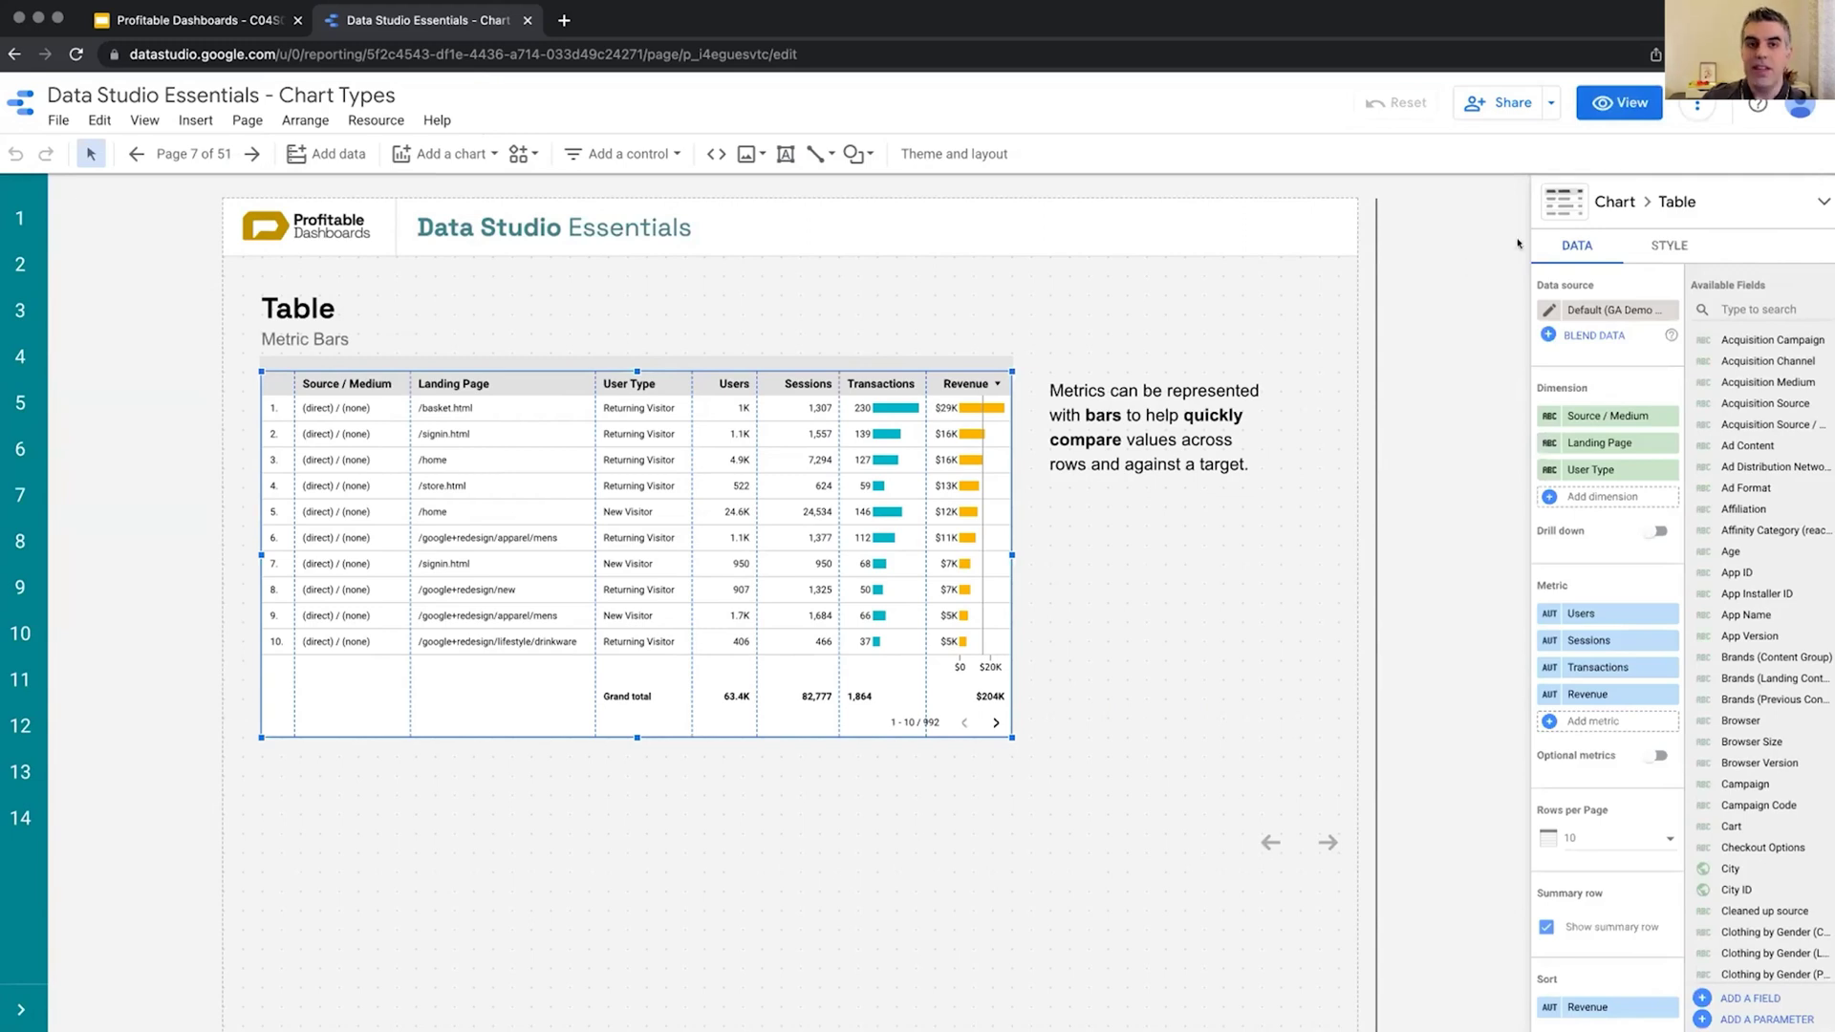
left_click(1651, 250)
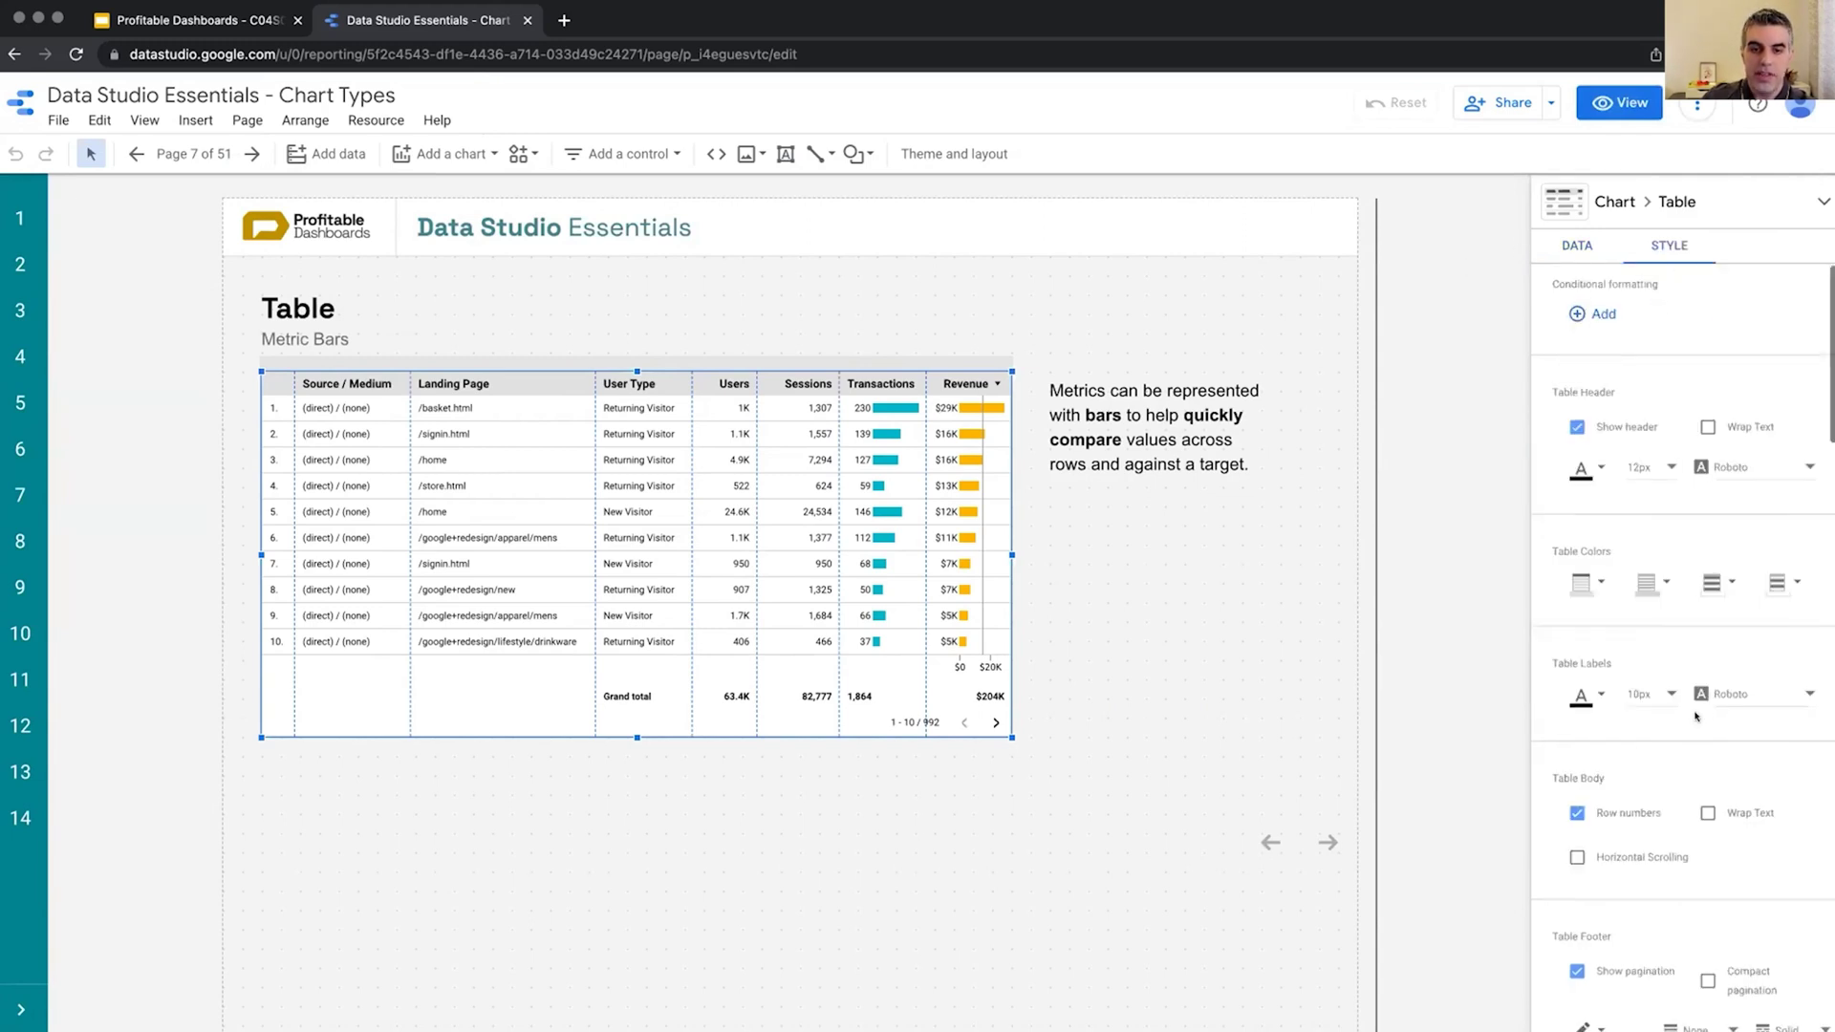
scroll(1696, 717, "down", 10)
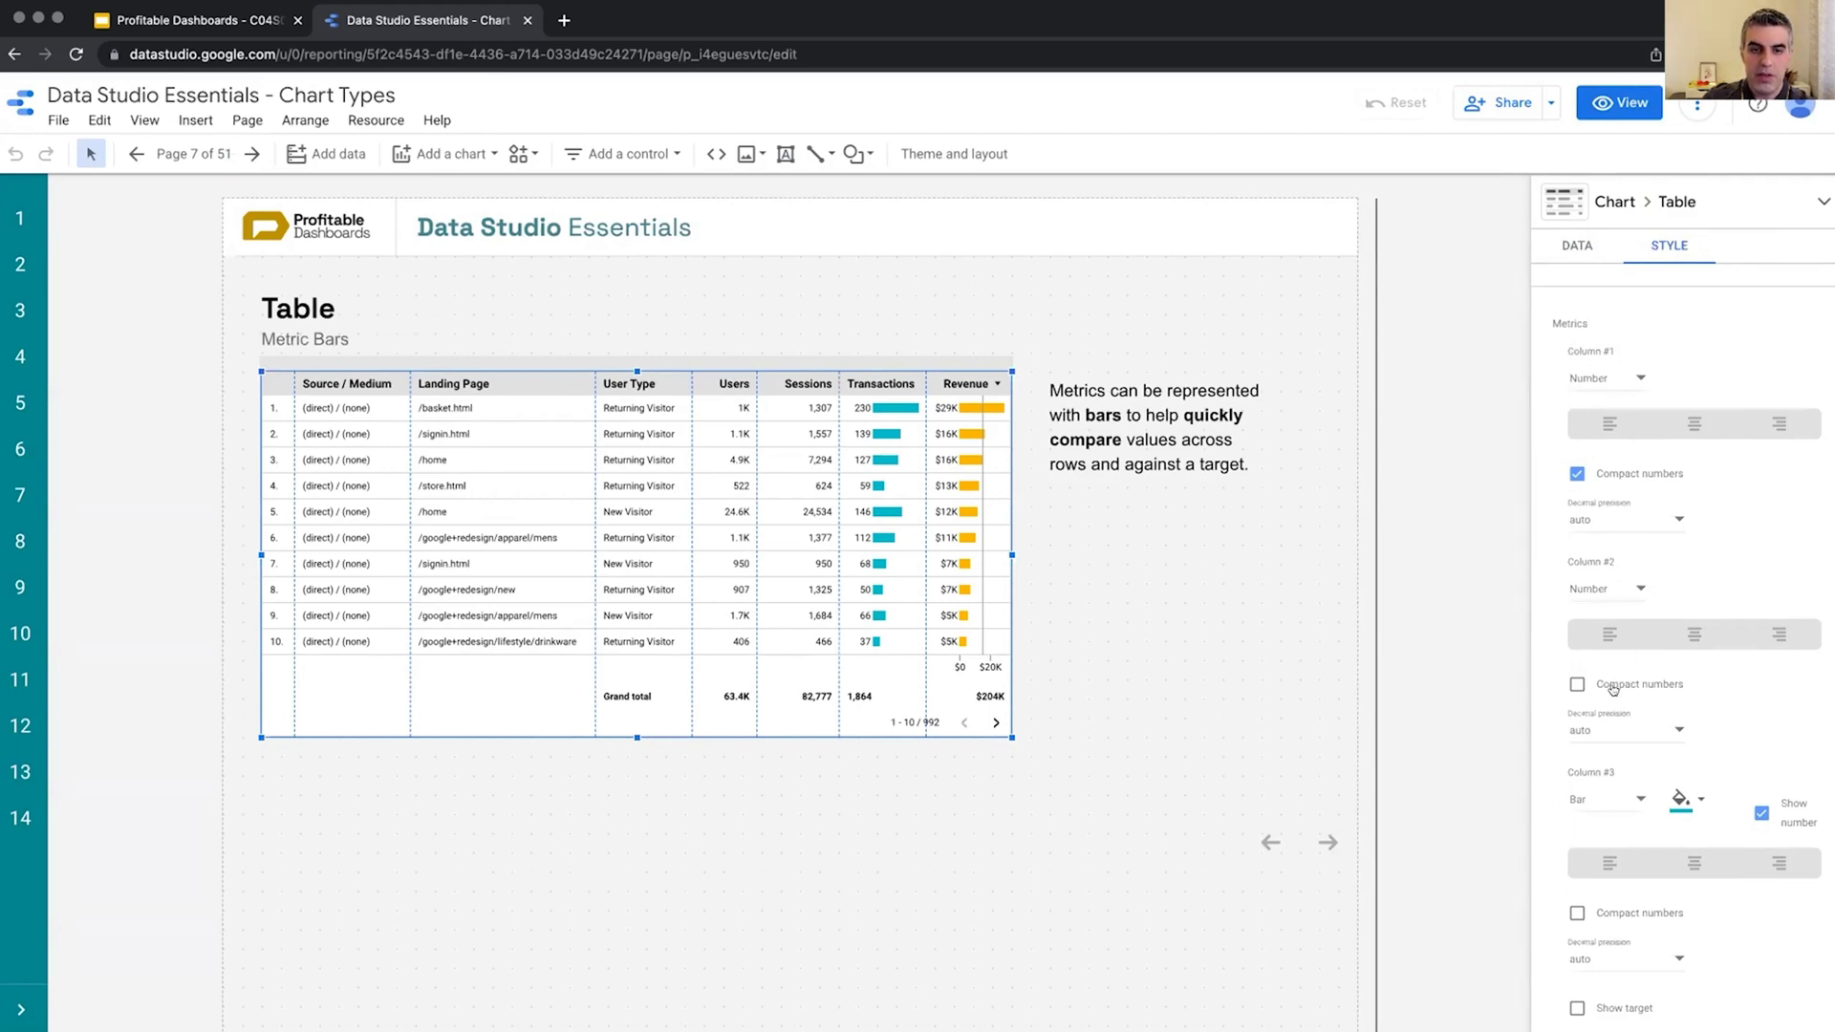
scroll(1624, 693, "down", 2)
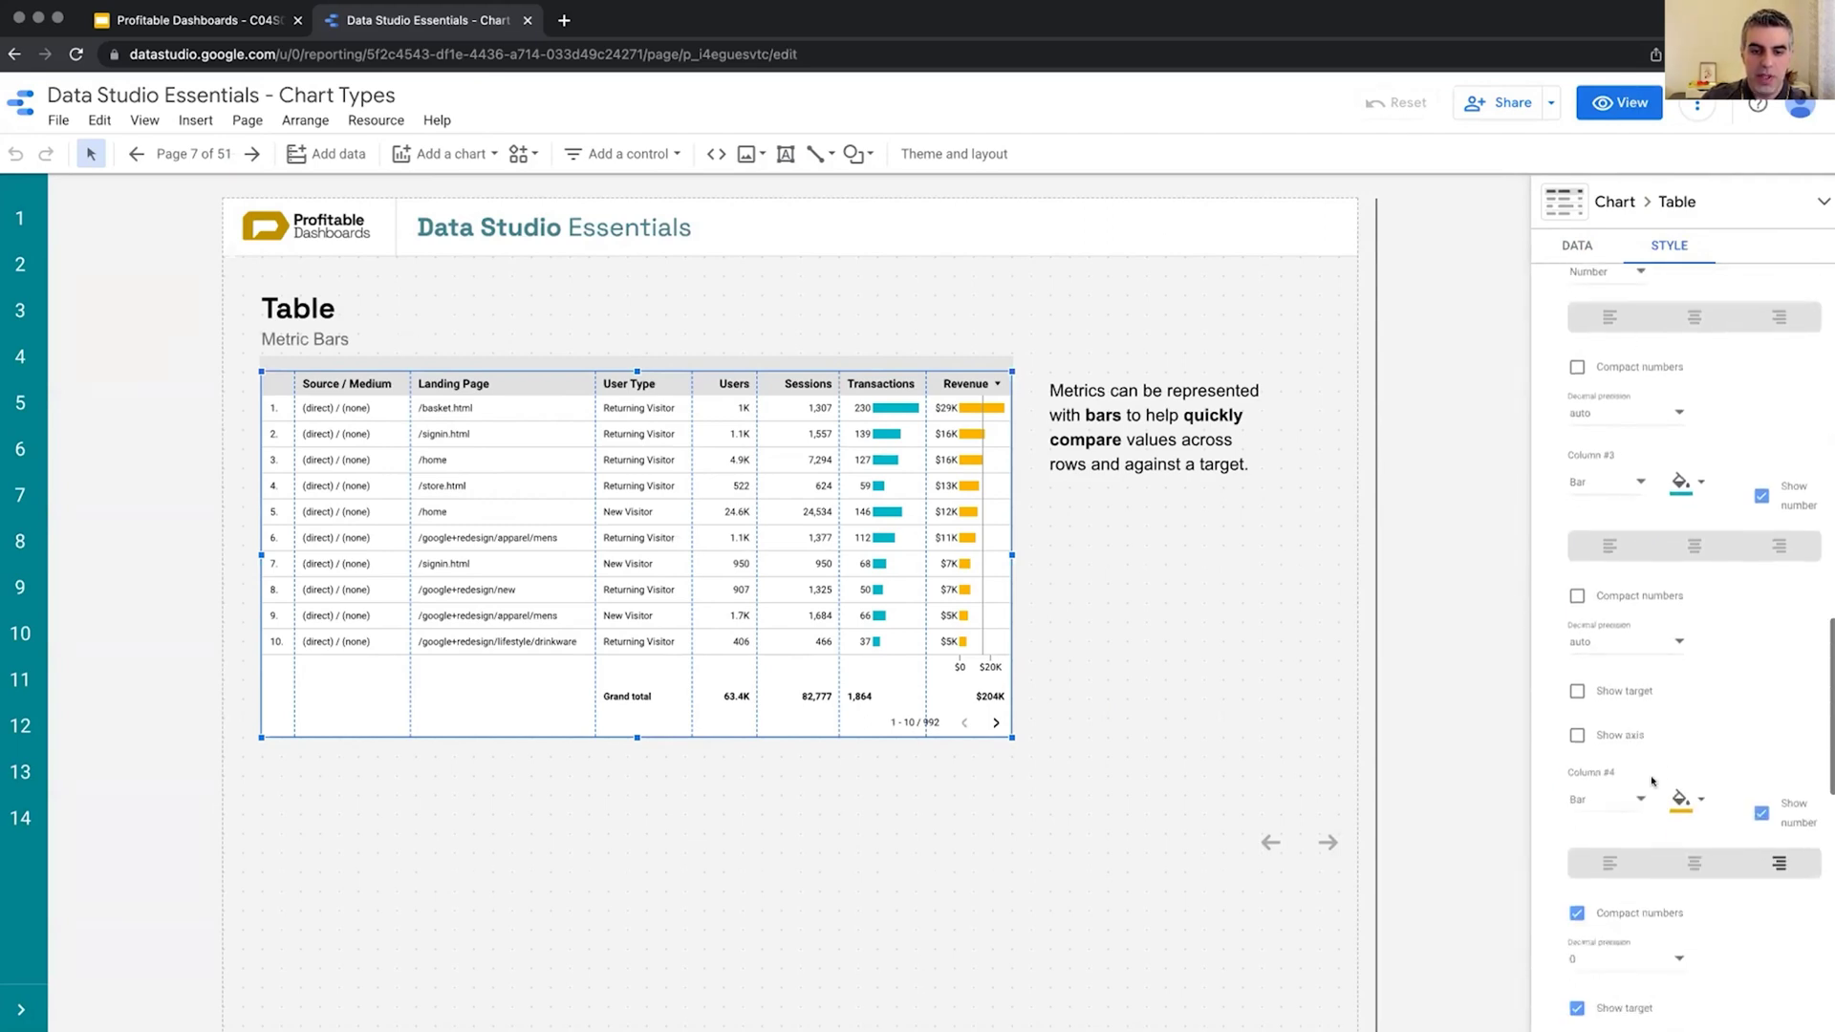
scroll(1586, 820, "down", 3)
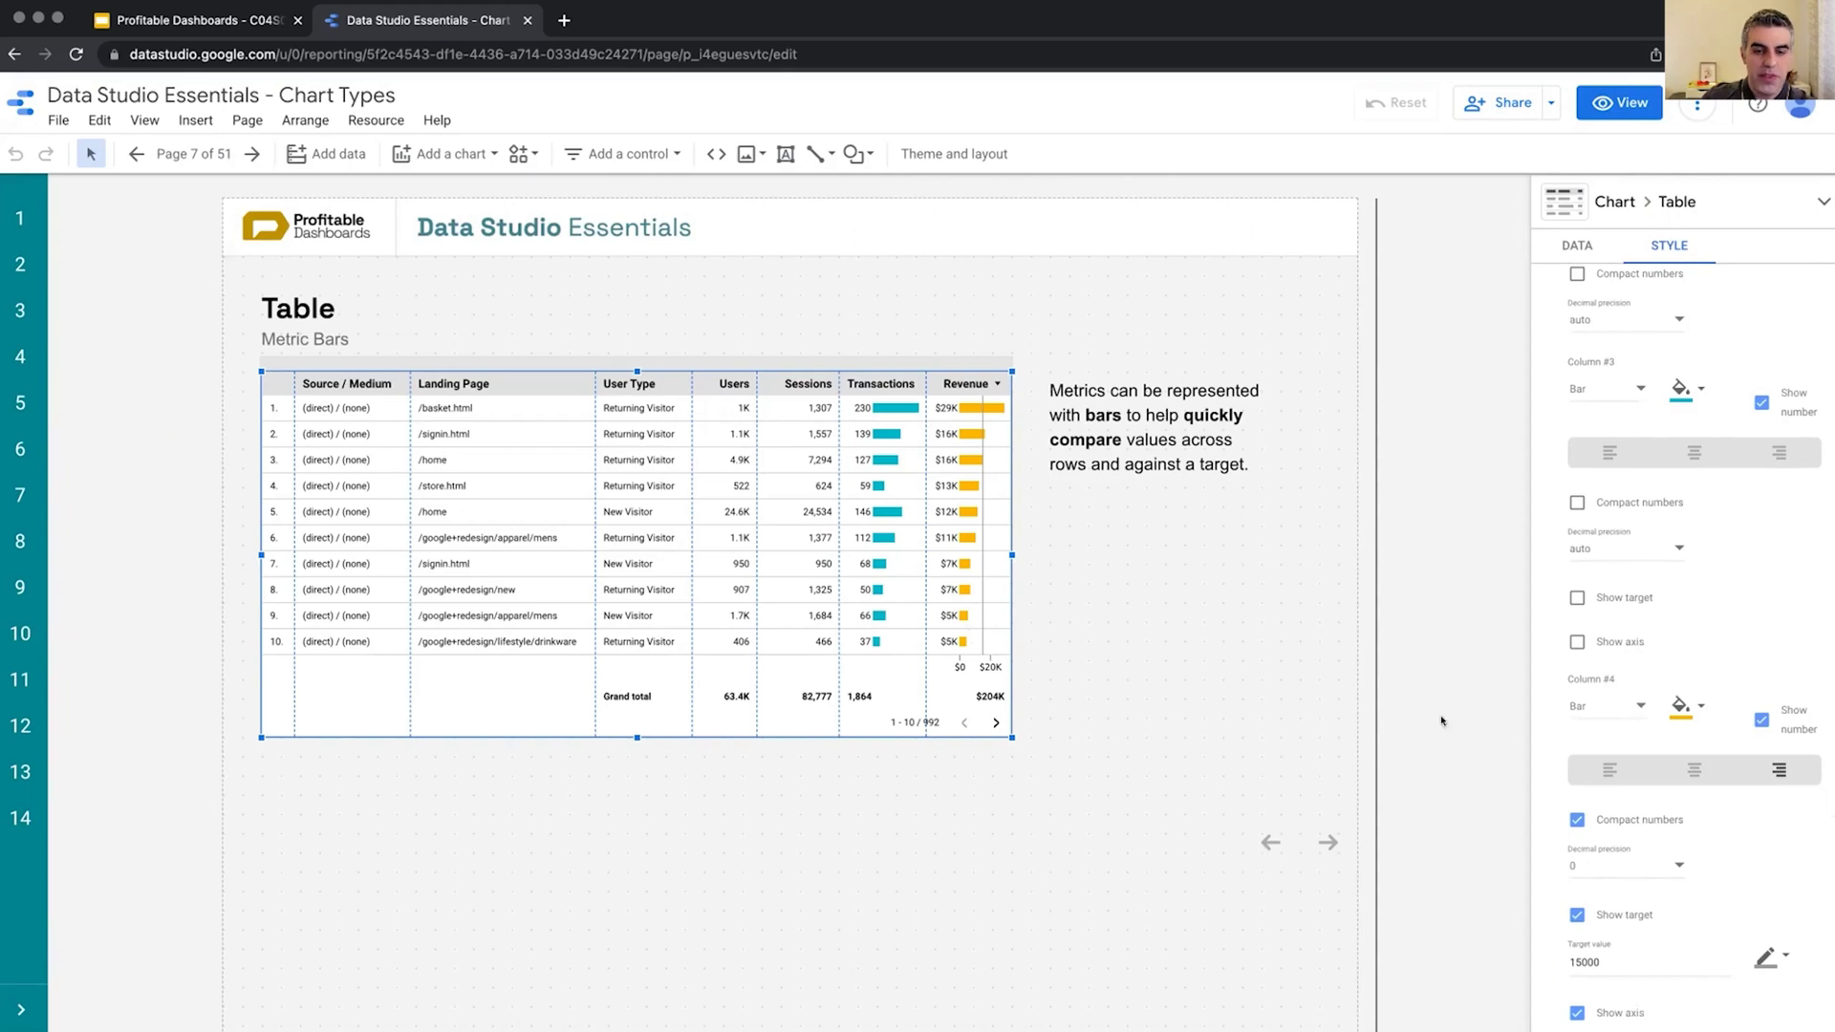
left_click(1622, 706)
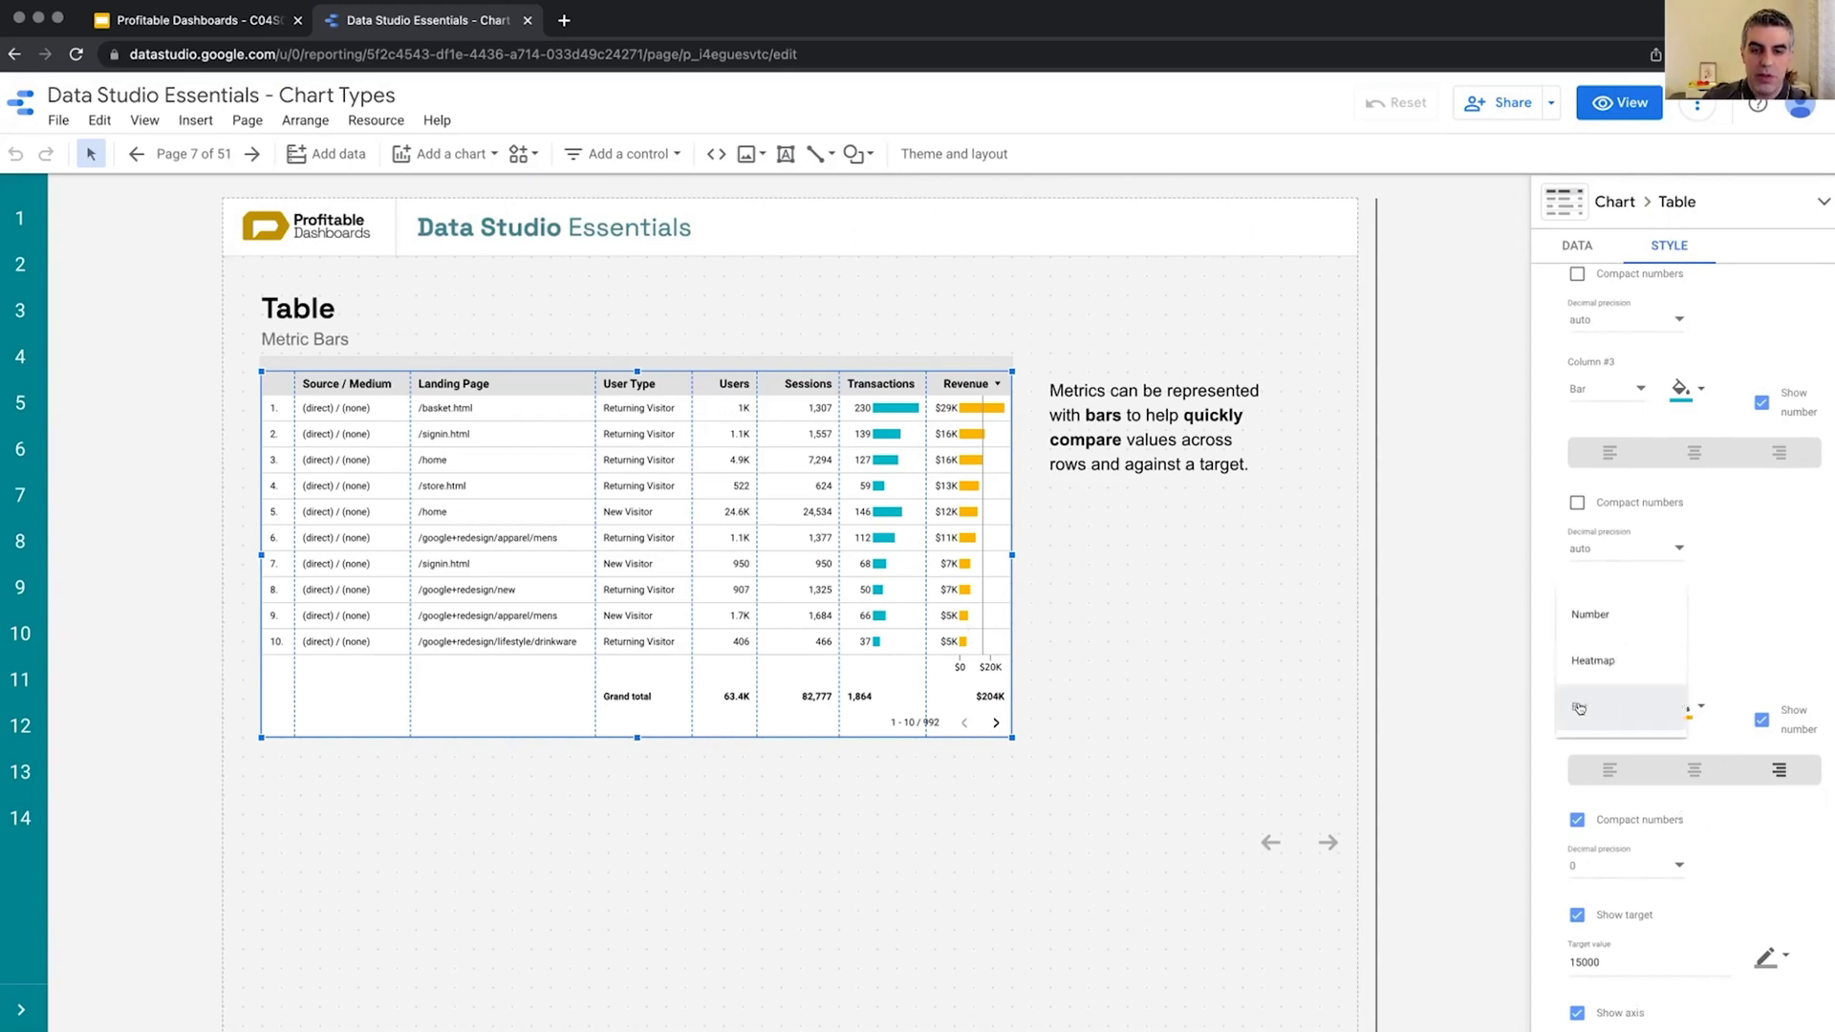
left_click(1725, 671)
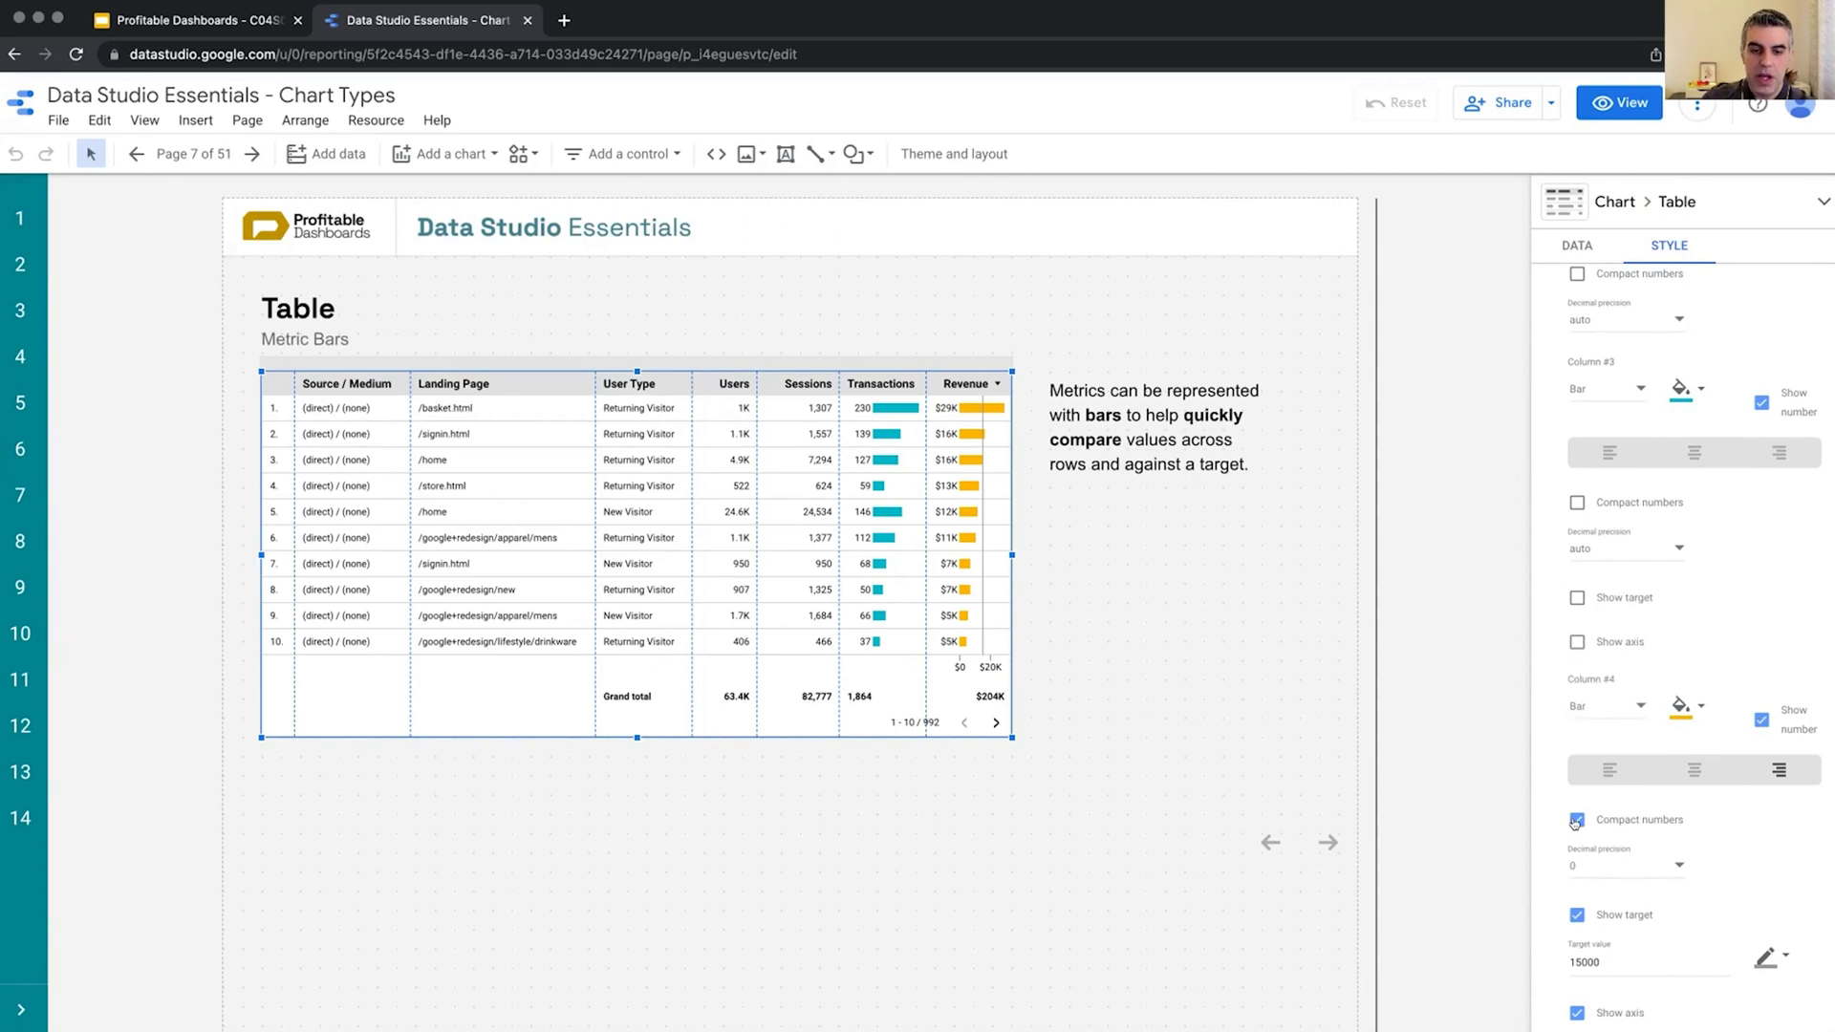
scroll(1648, 853, "down", 3)
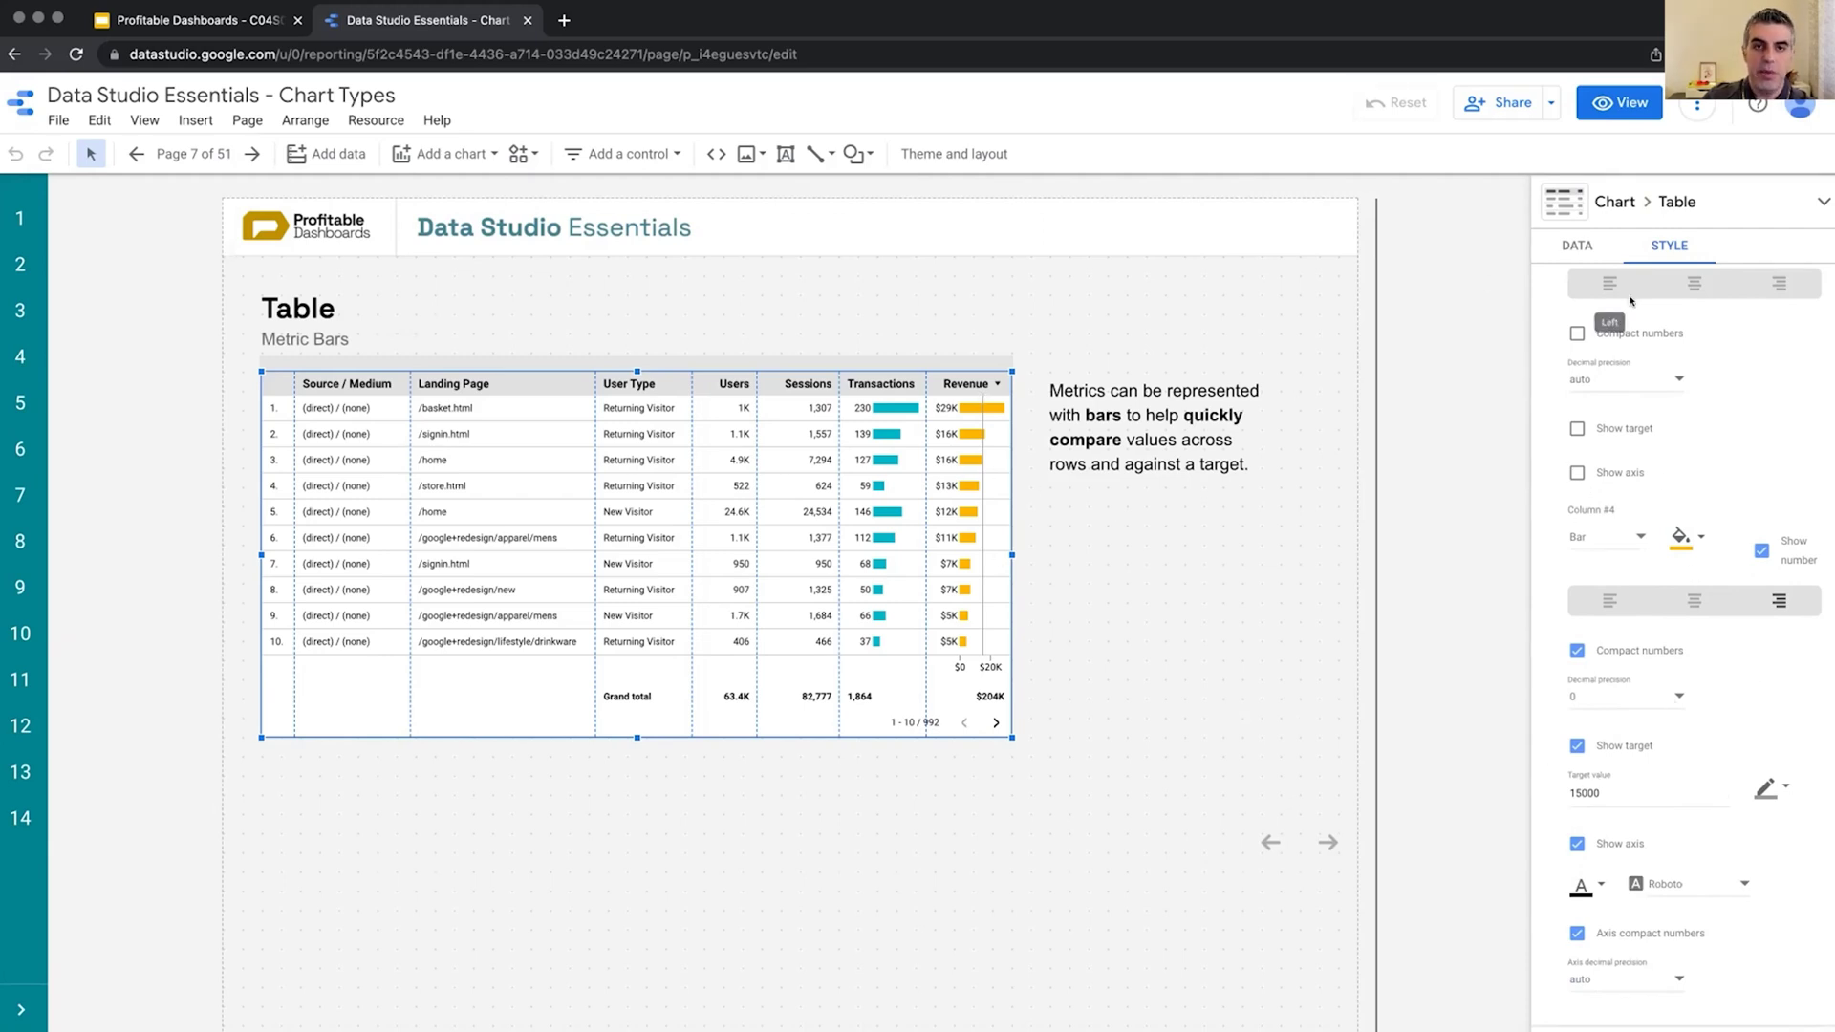
left_click(1619, 103)
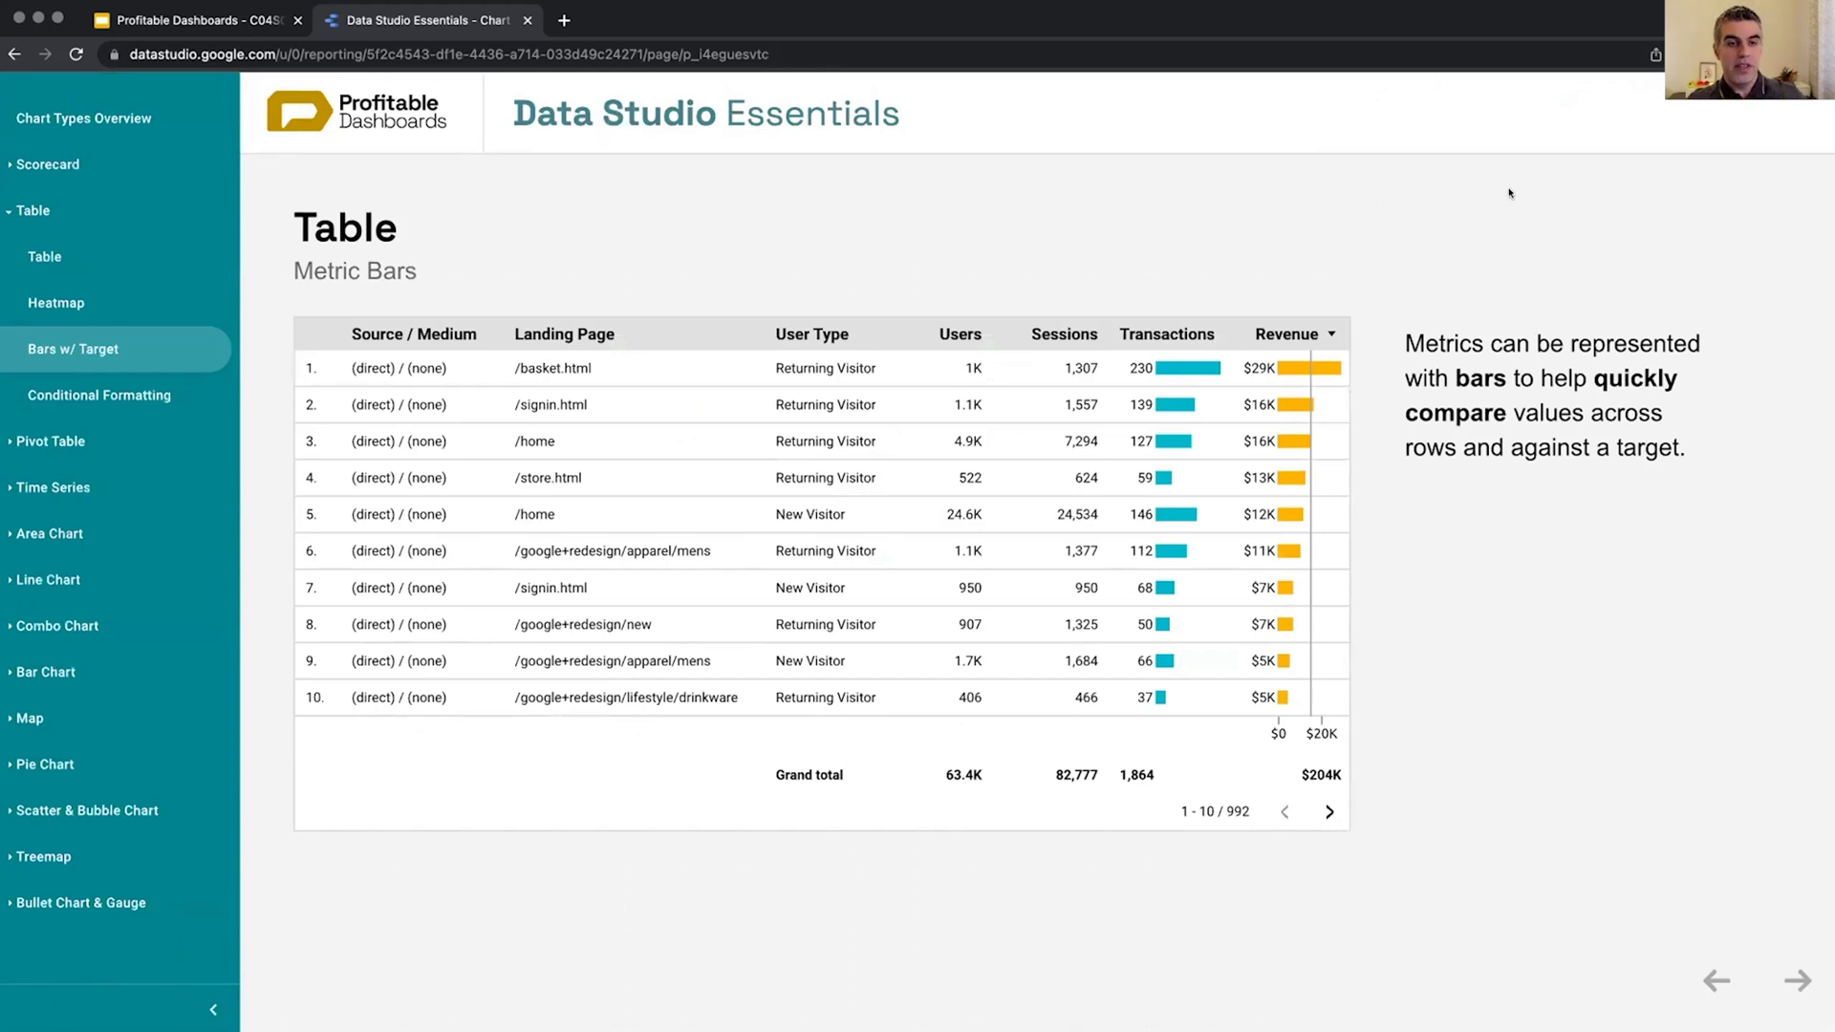
Go to the Table Conditional Formatting page with green New Visitor rows and red sub-$10K revenue.
left_click(168, 395)
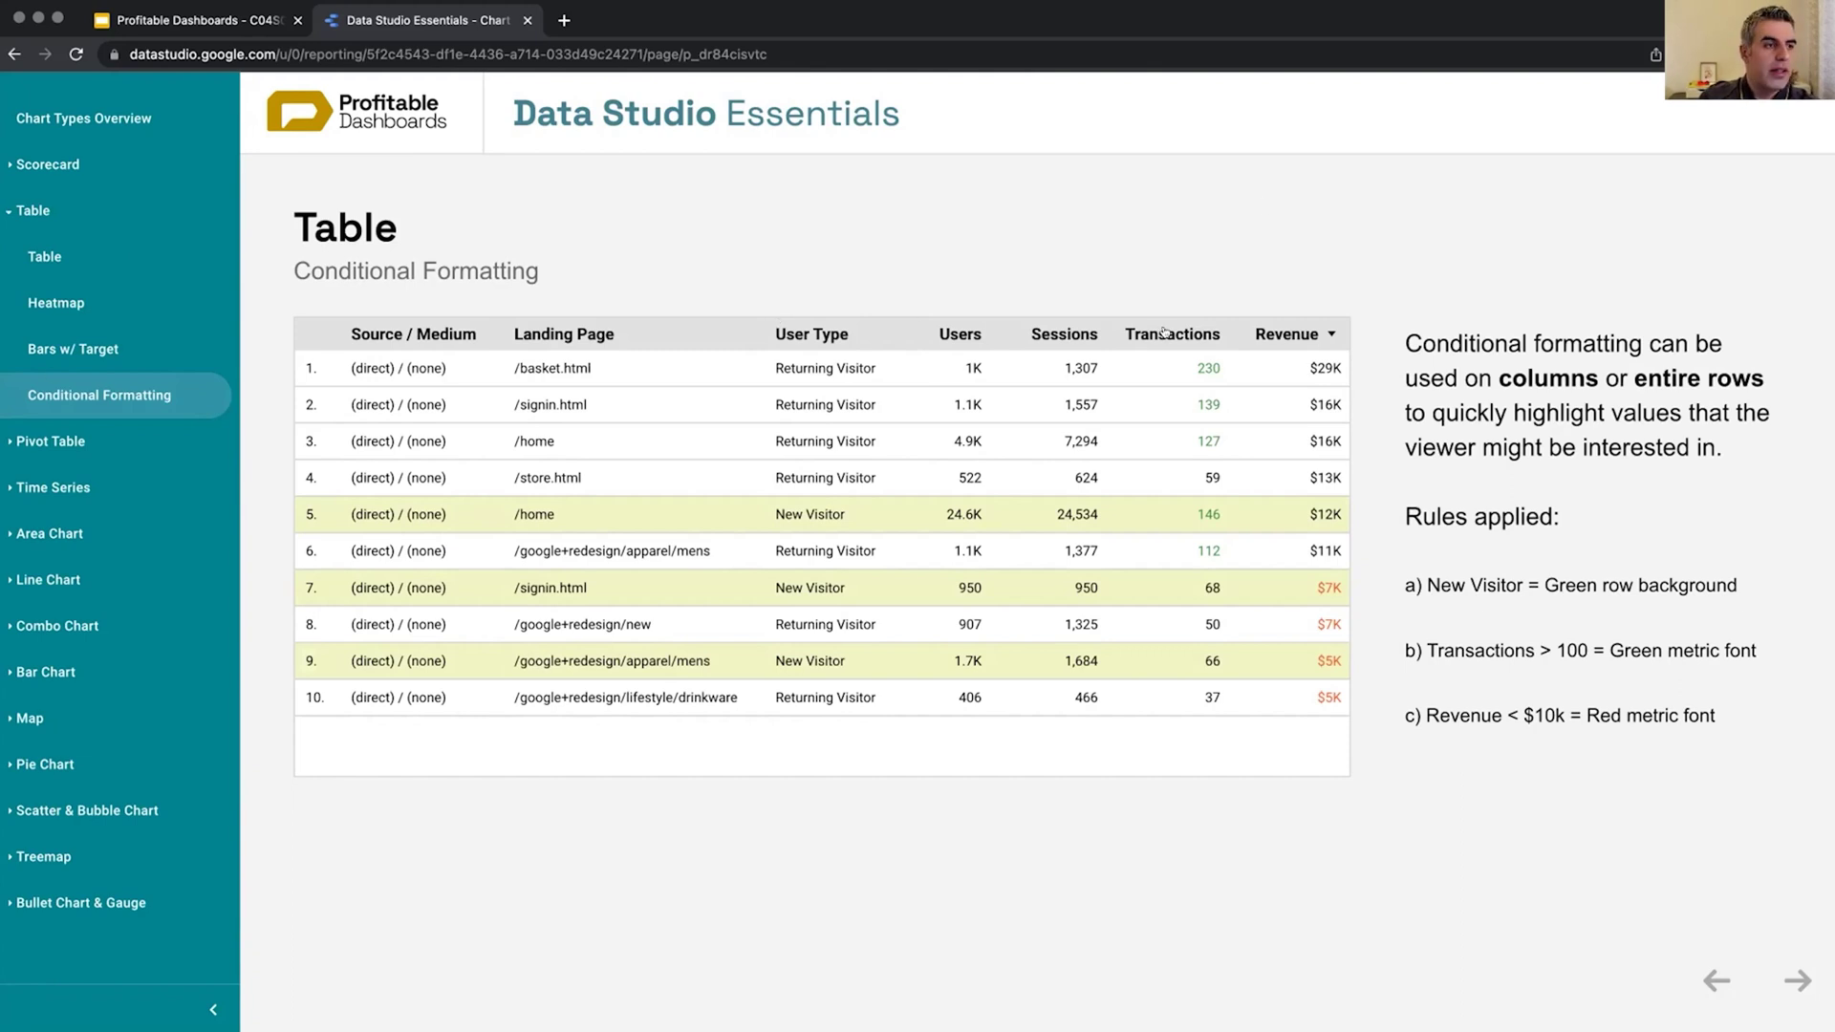
Enter edit mode, select the table, and review its 3 conditional formatting rules under Style.
left_click(1574, 93)
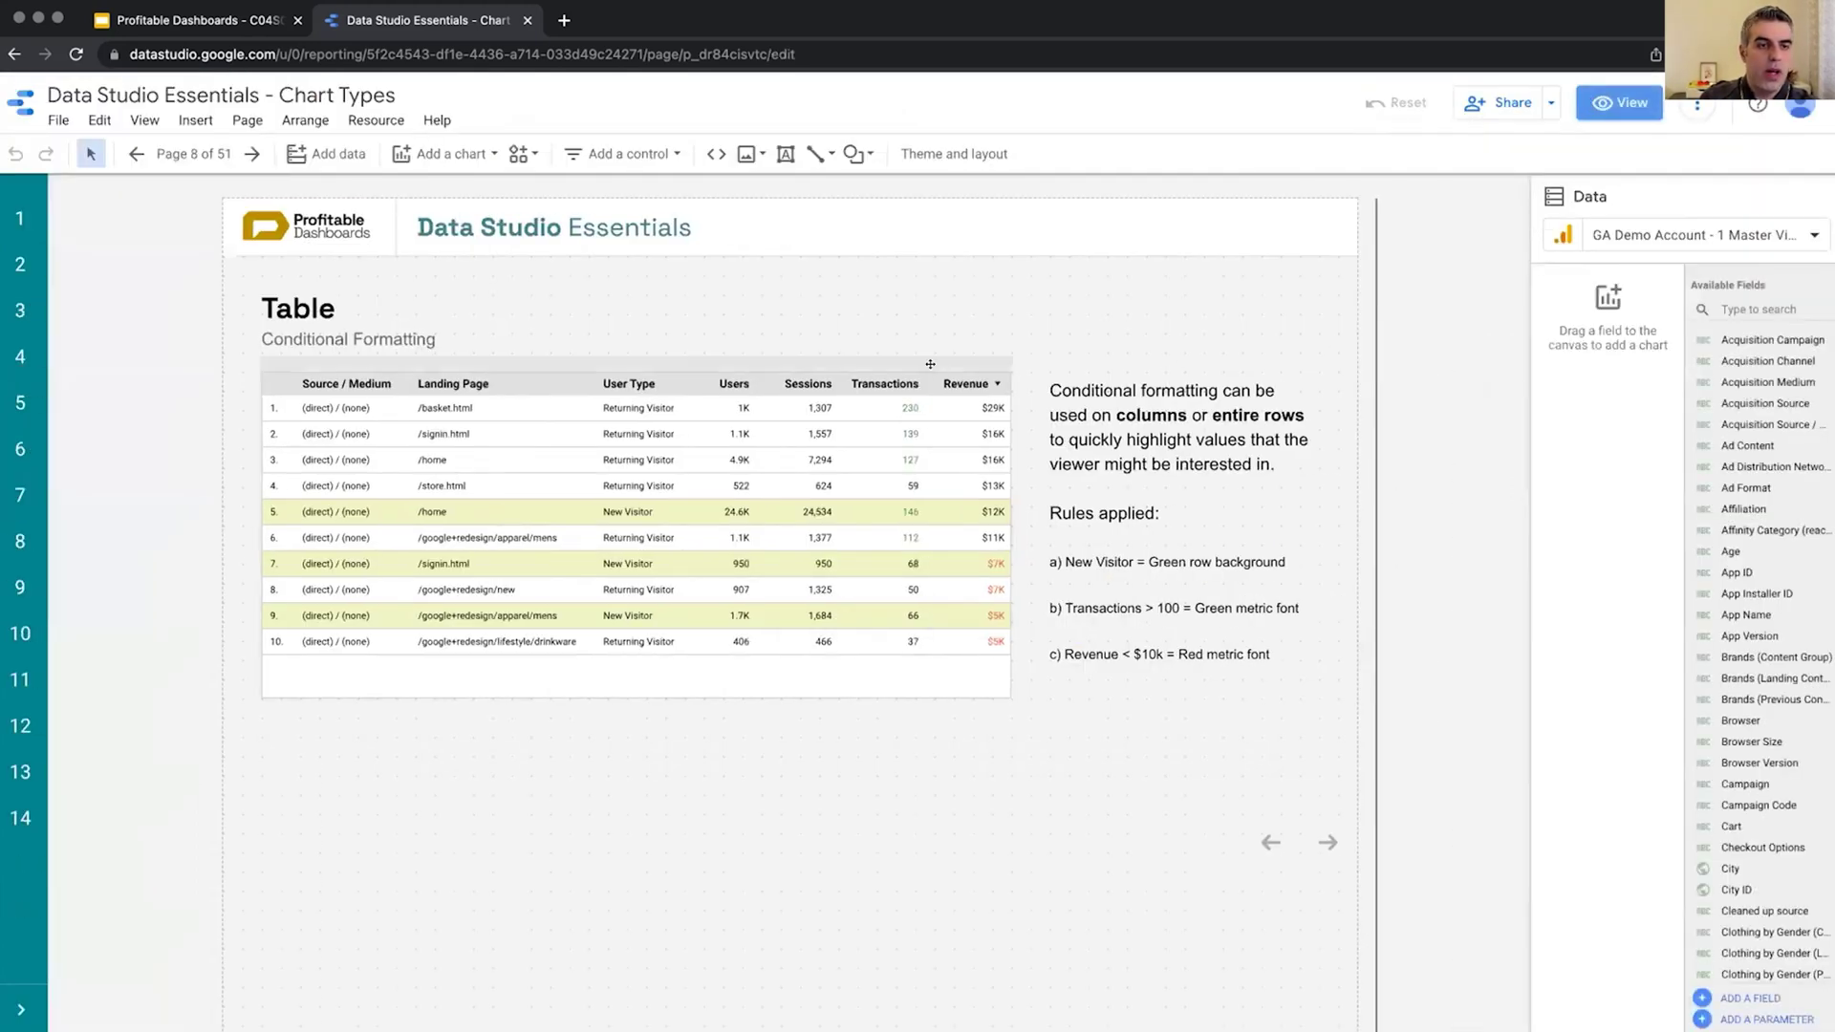
left_click(923, 397)
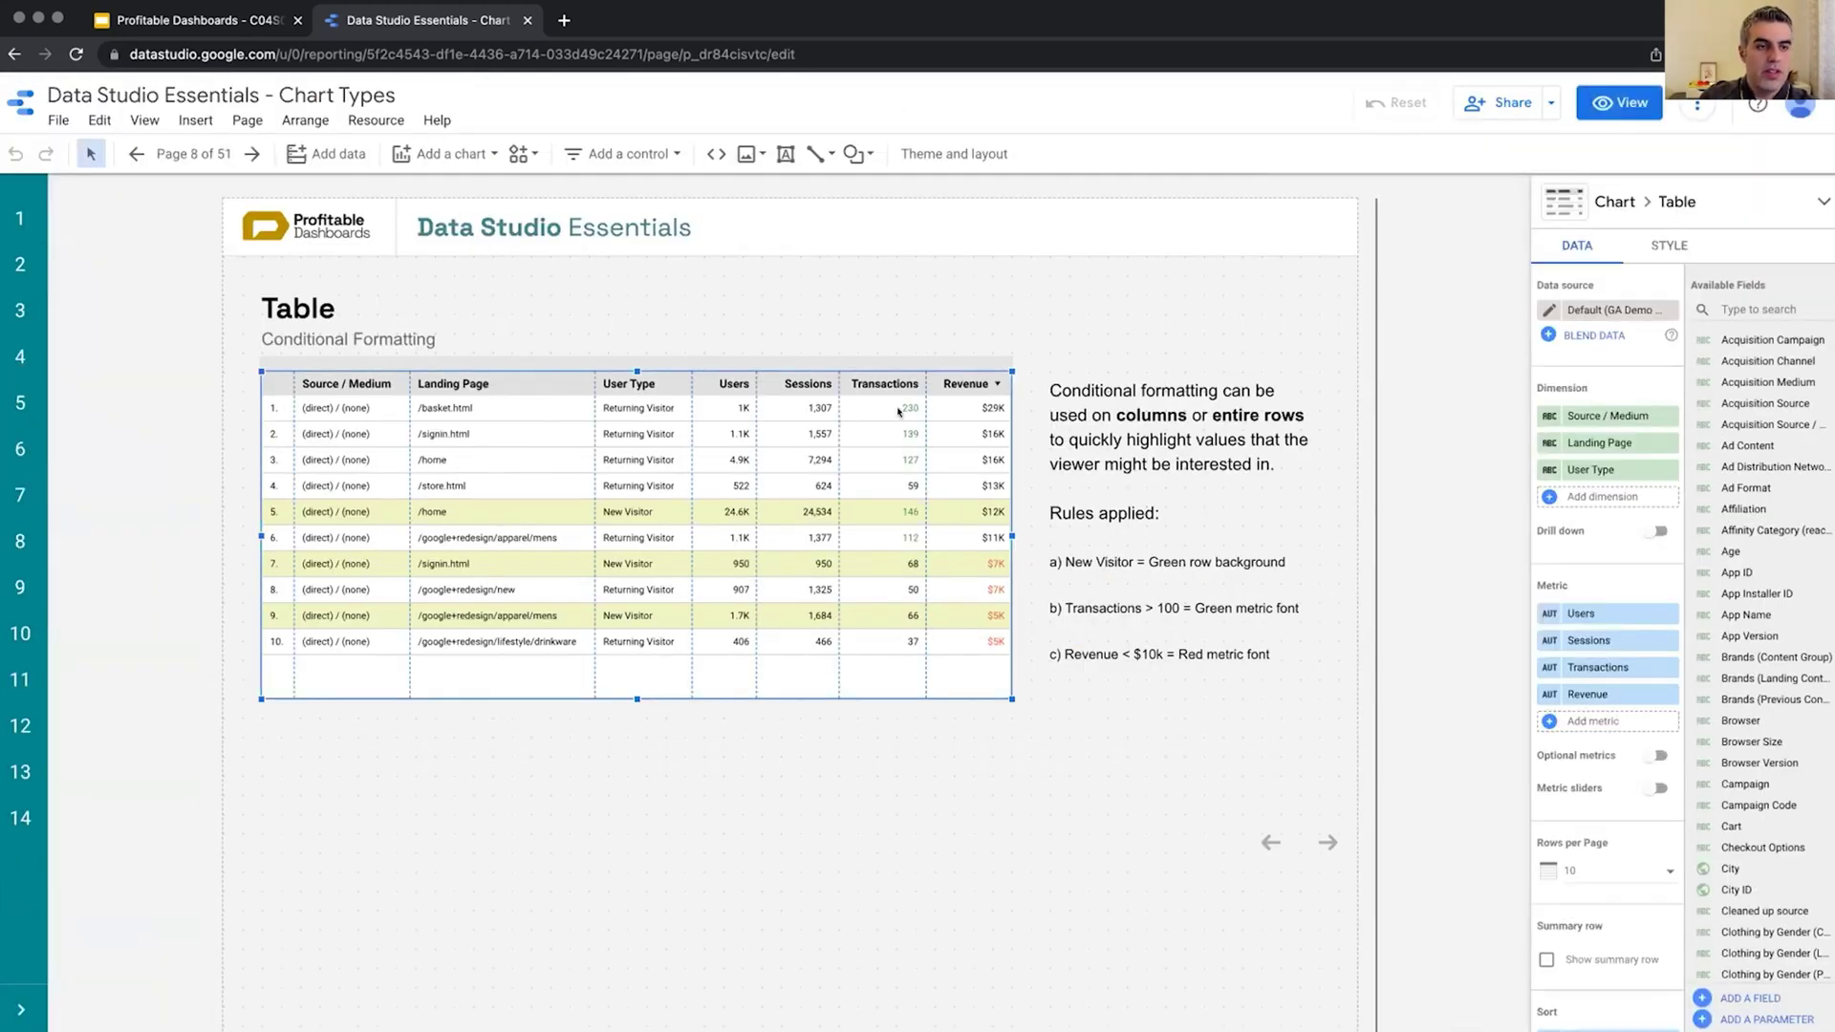
left_click(1678, 248)
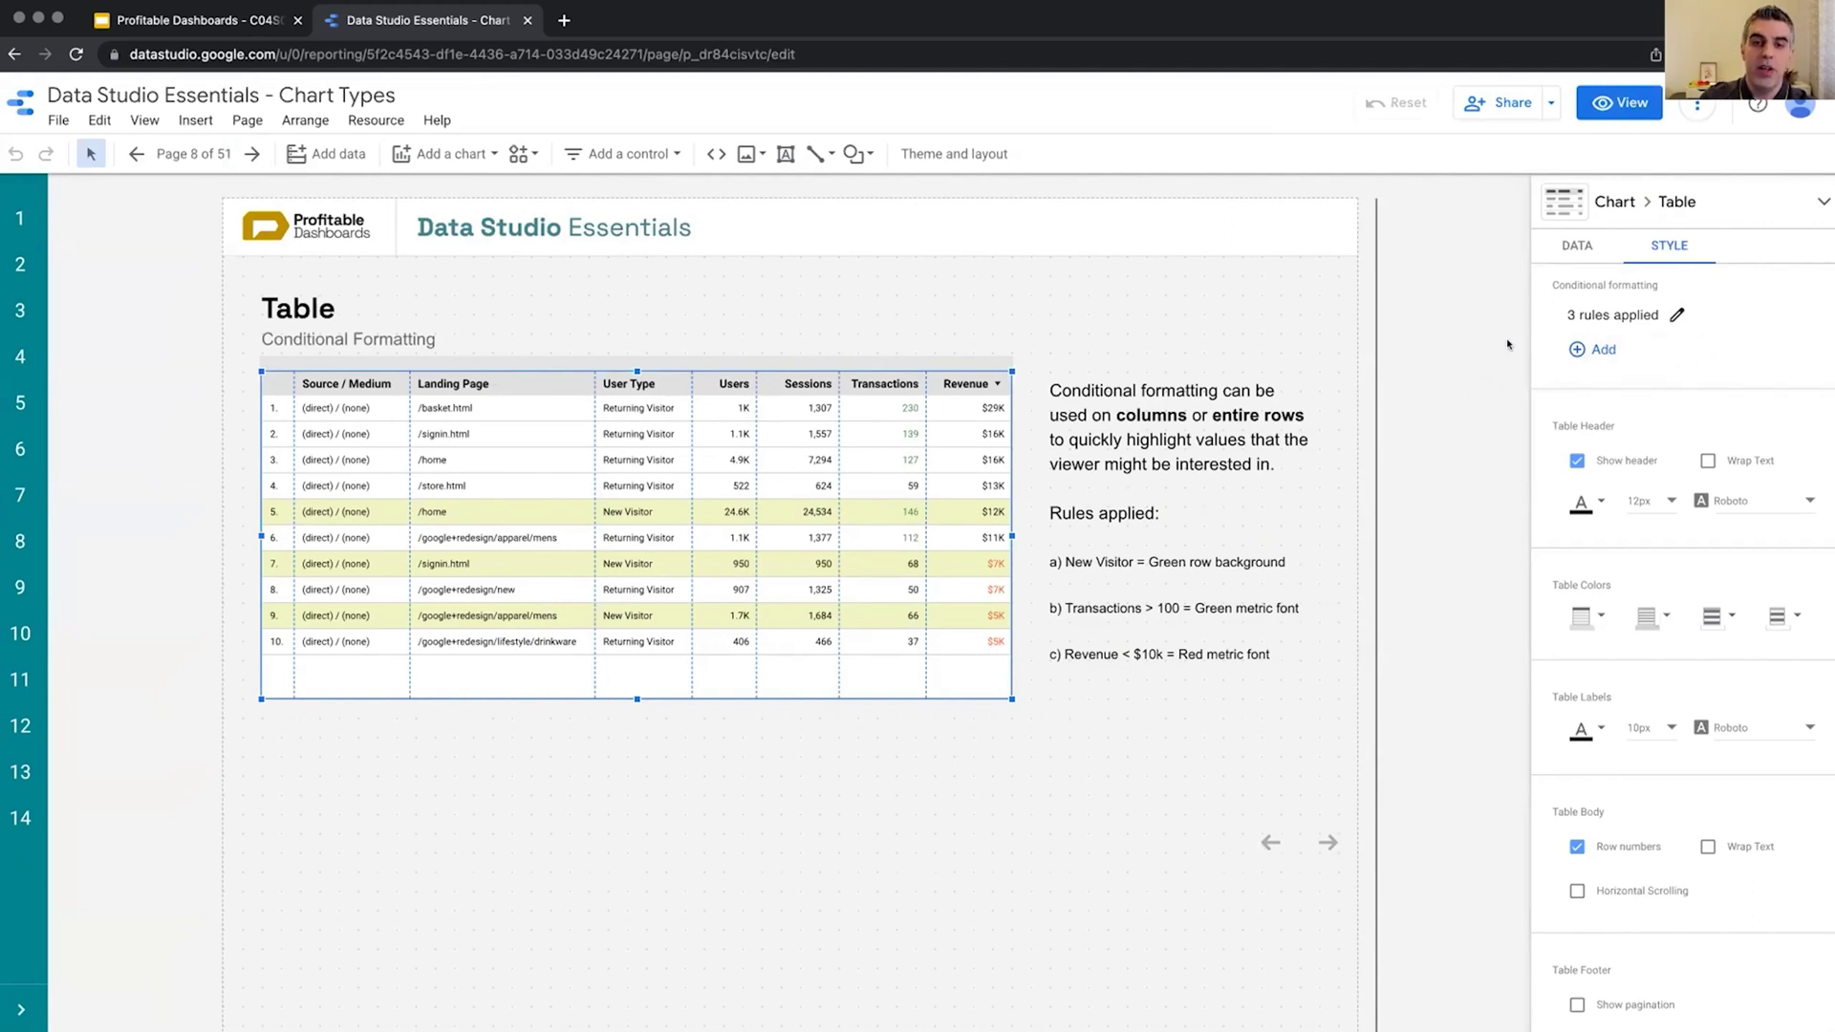
left_click(1672, 320)
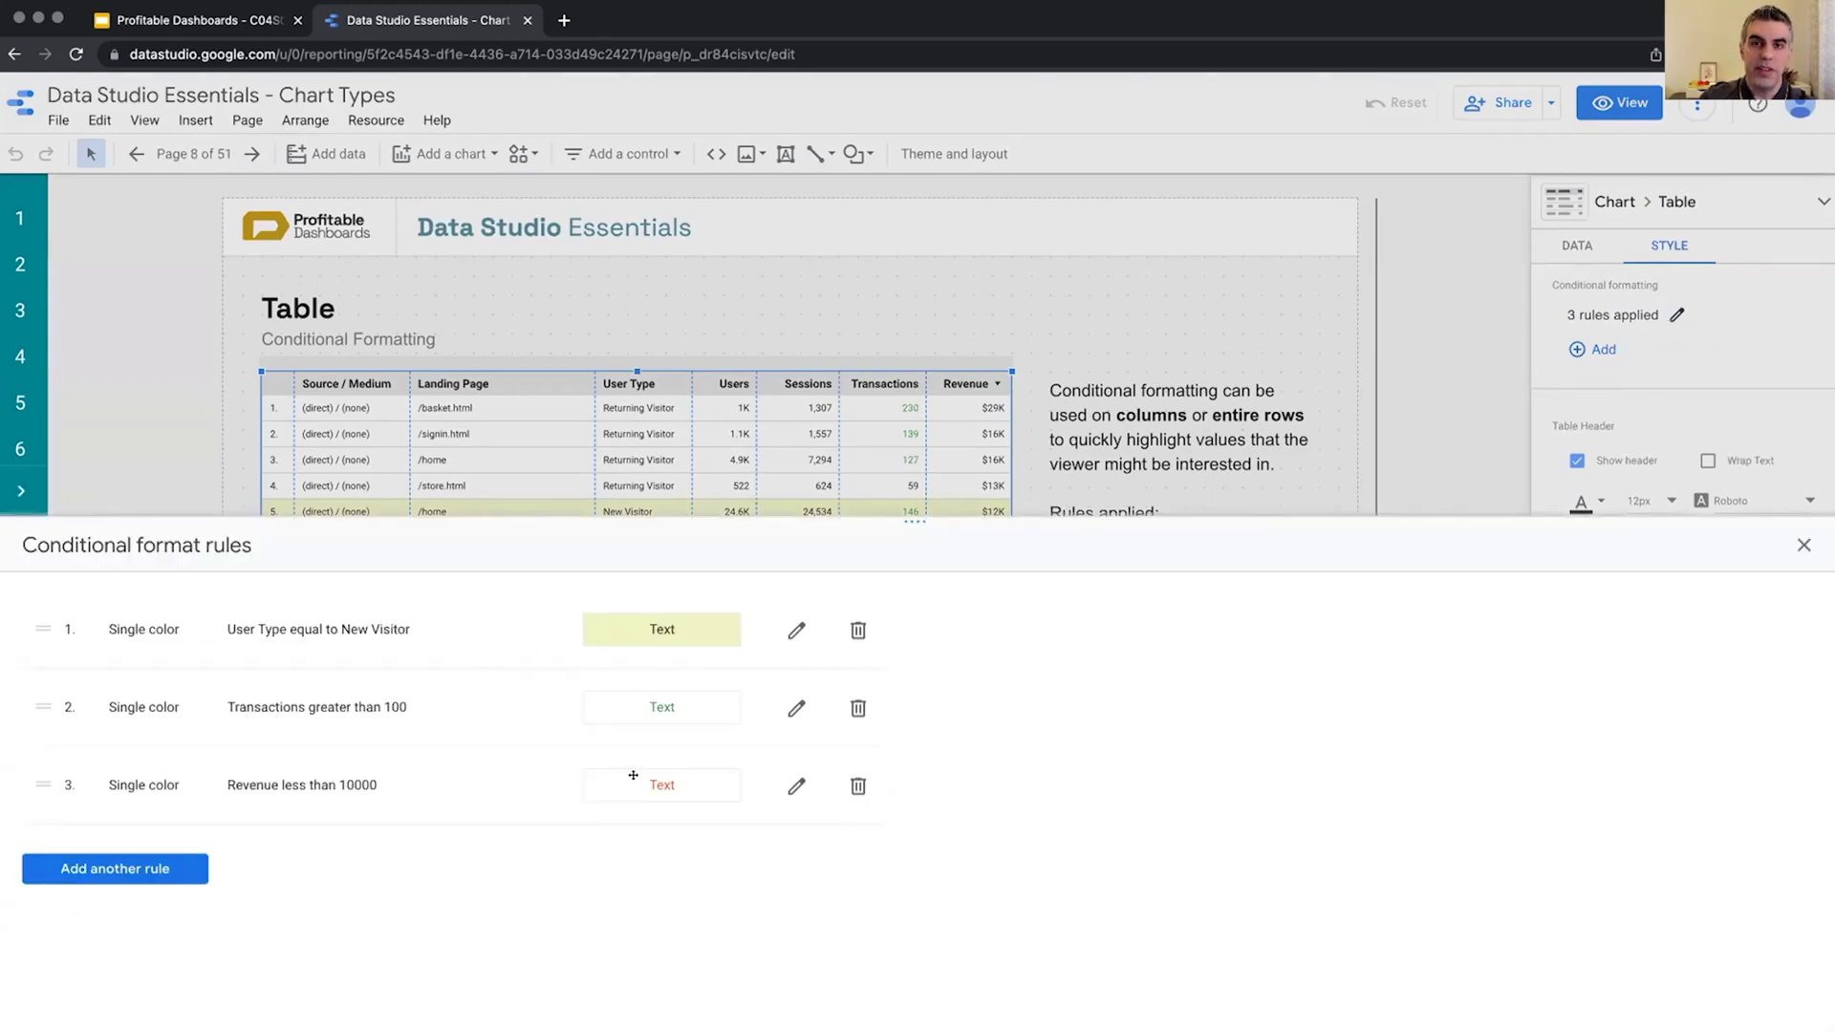
left_click(1803, 544)
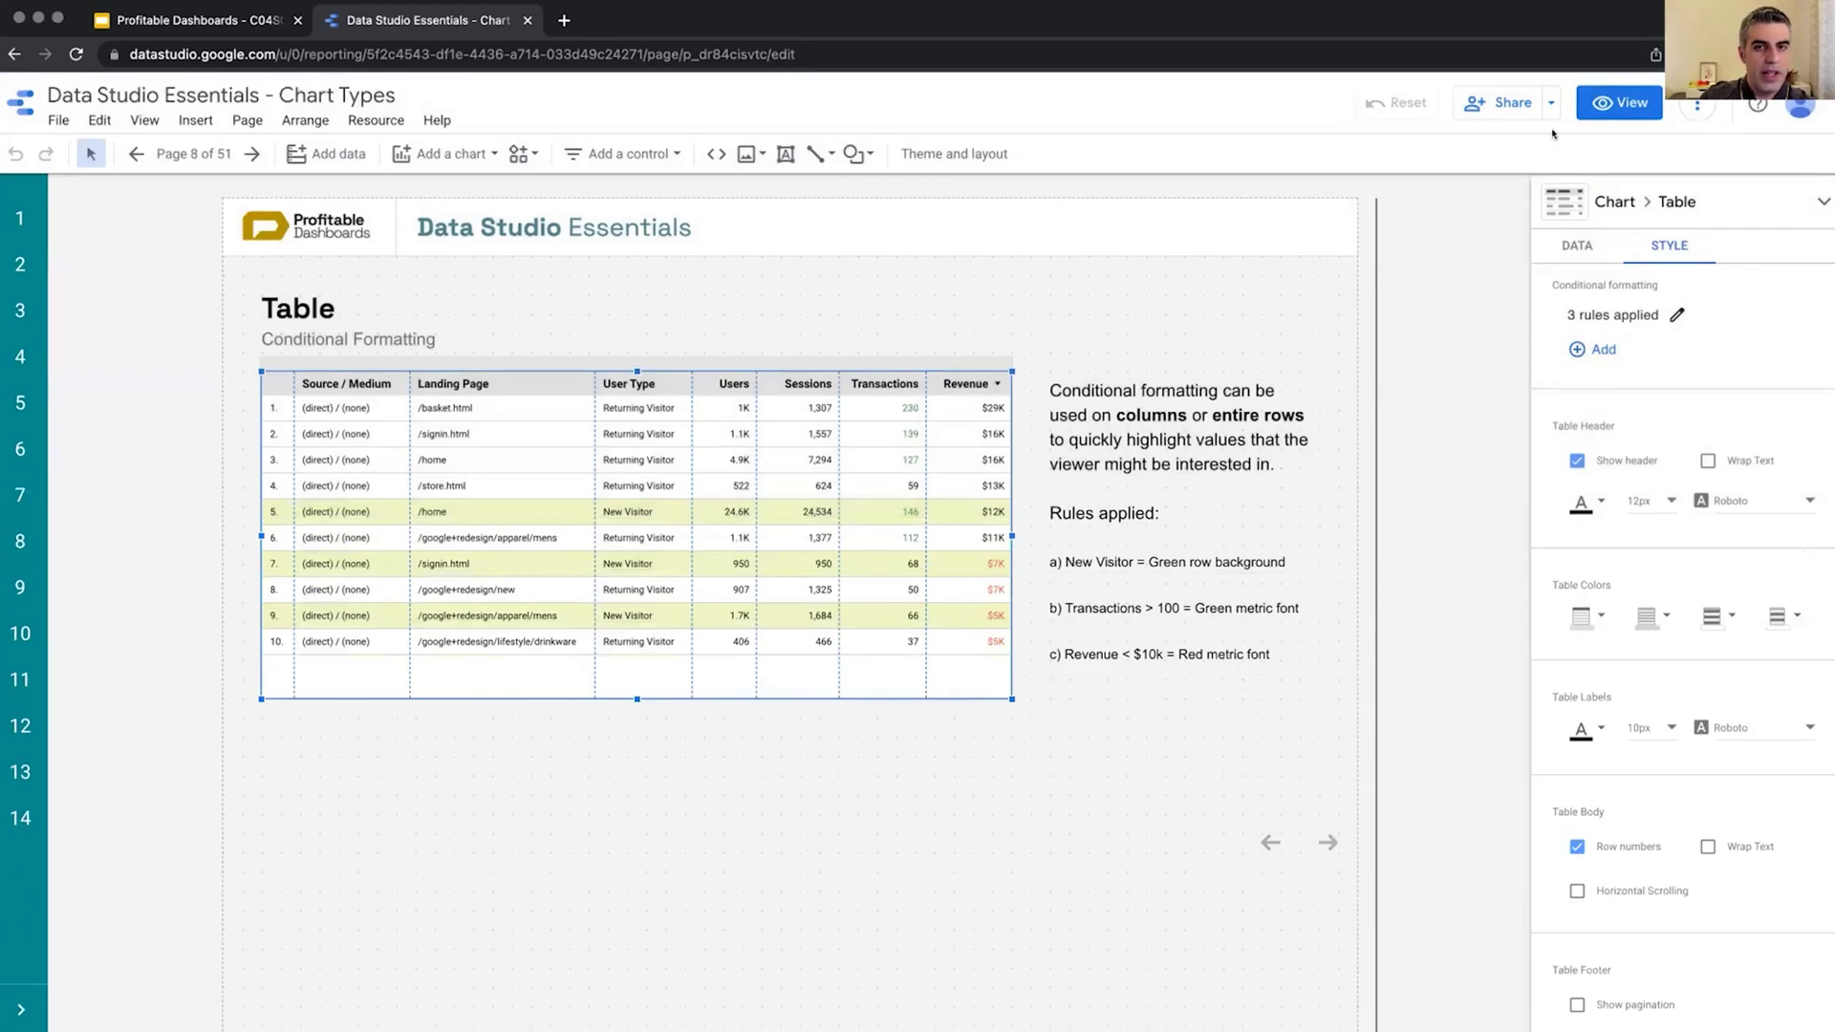